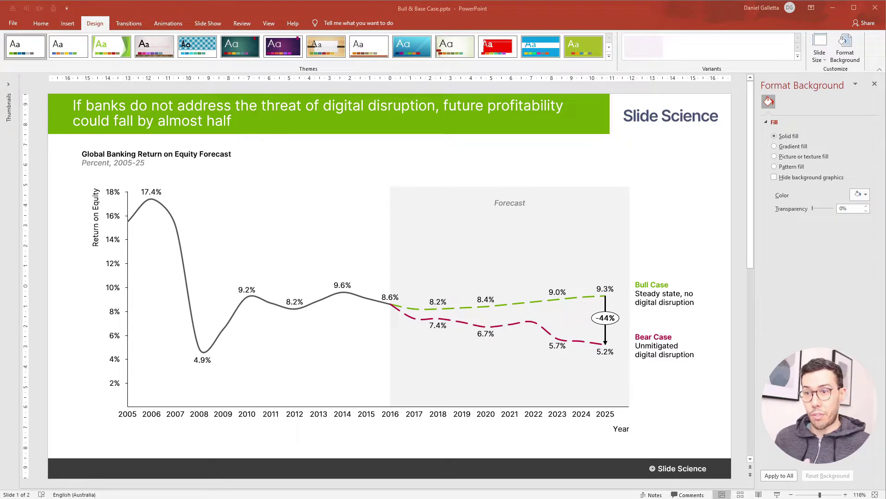
- In Excel, copy the Year, Actuals, Bull Case and Bear Case table (B2:E23)
key("alt+Tab")
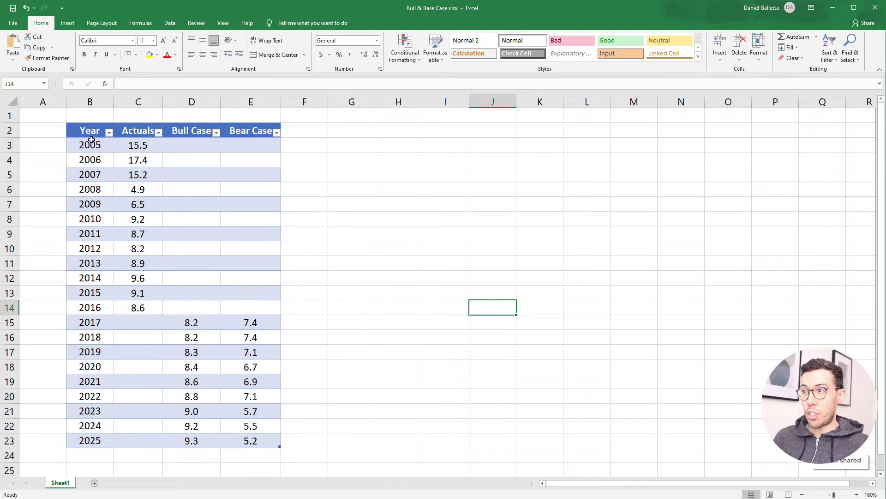
left_click_drag(91, 129, 97, 441)
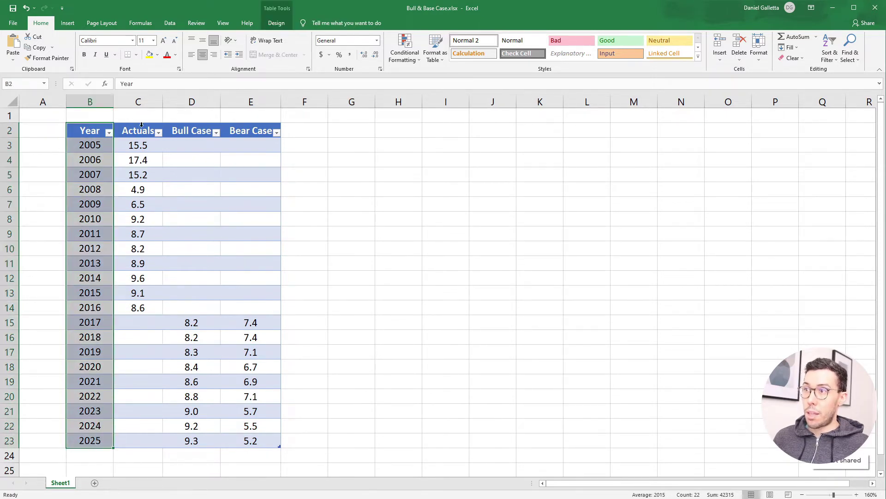
left_click_drag(139, 129, 145, 308)
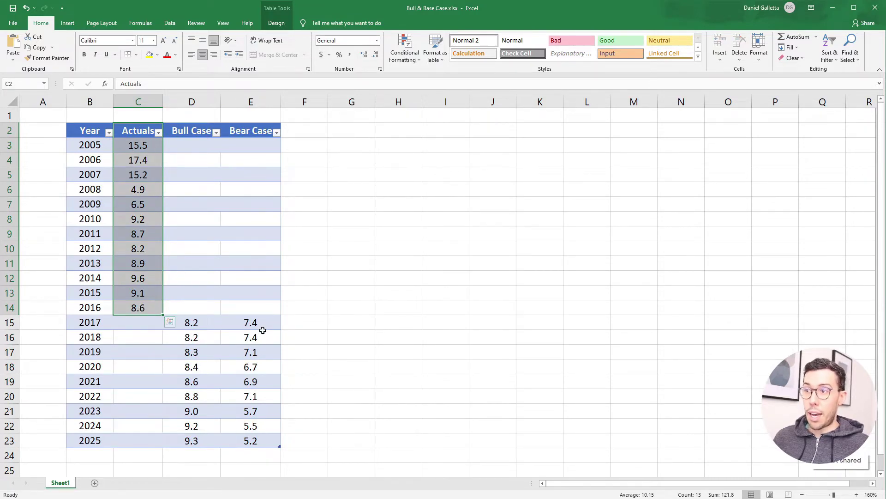
left_click_drag(206, 323, 200, 441)
left_click_drag(257, 326, 251, 441)
left_click(364, 356)
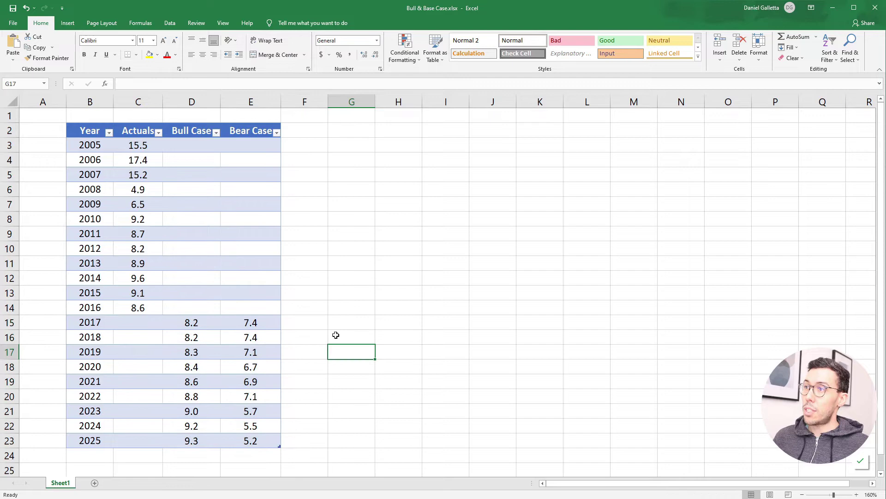
left_click_drag(92, 132, 277, 446)
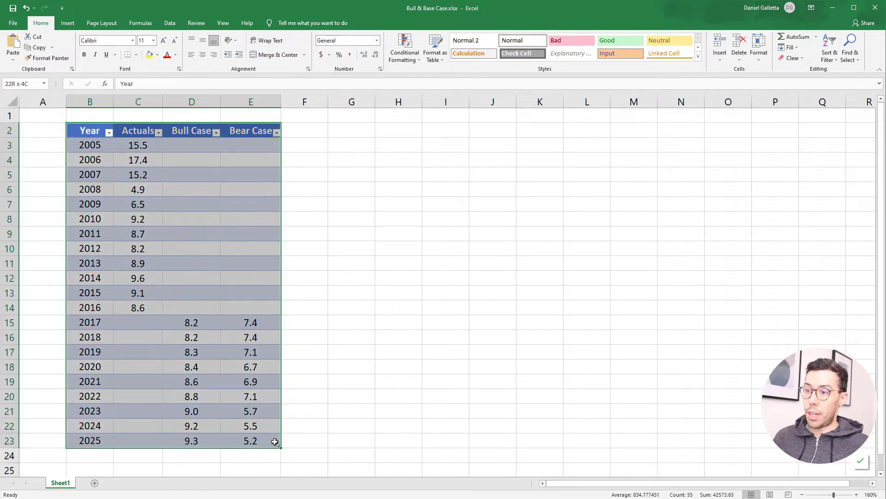
key("ctrl+c")
- Insert a think-cell line chart and stretch it across most of the slide
key("alt+Tab")
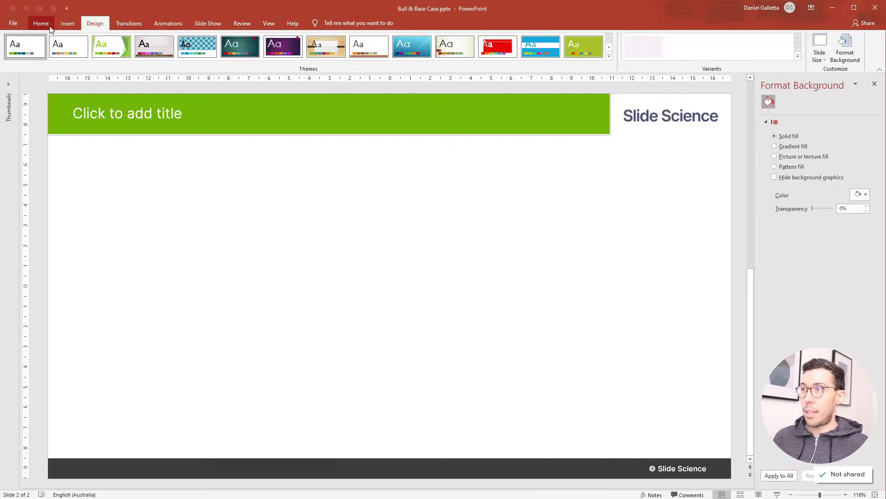
left_click(42, 24)
left_click(68, 24)
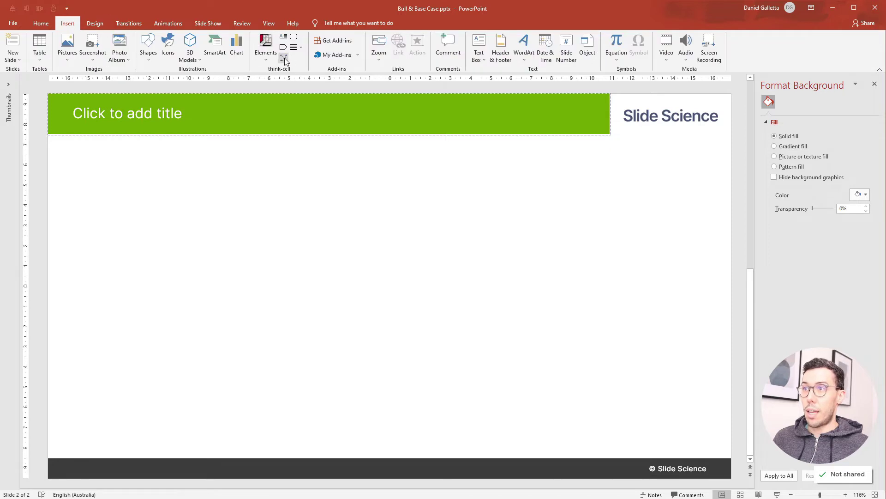
left_click(266, 44)
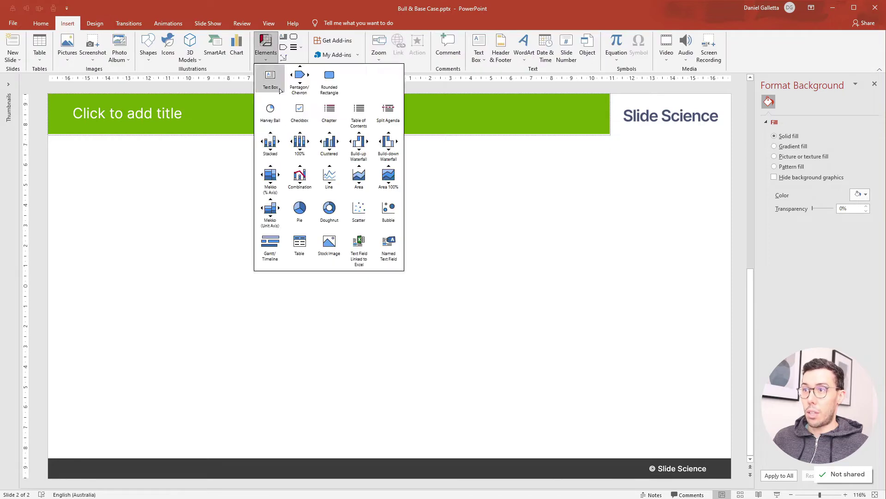
left_click(329, 174)
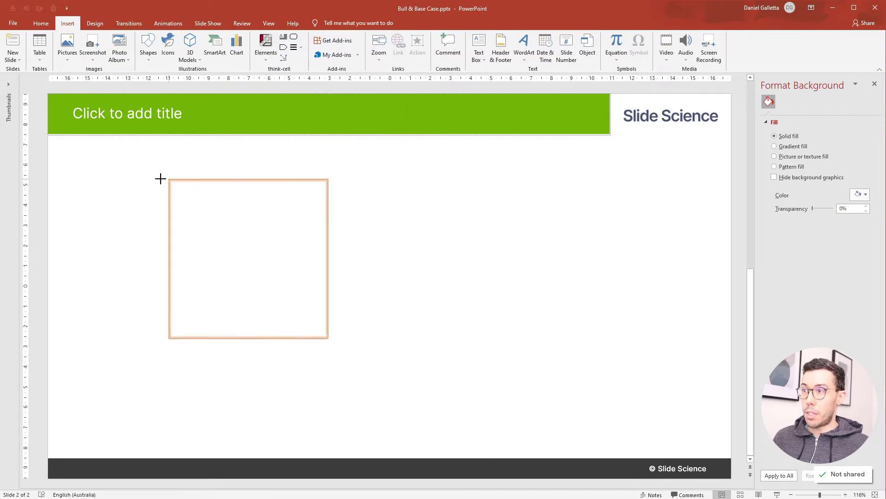
left_click(106, 190)
left_click_drag(270, 351, 648, 409)
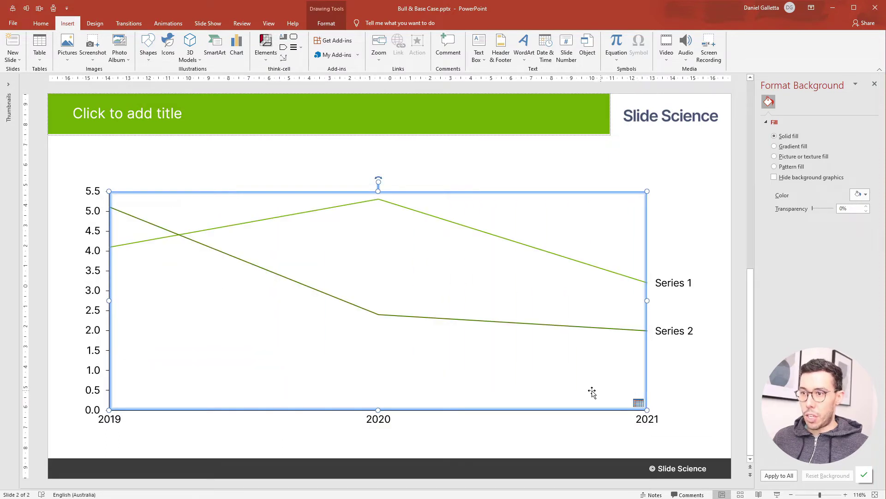
- Transpose the chart's datasheet and paste in the copied Year and scenario table
double_click(365, 355)
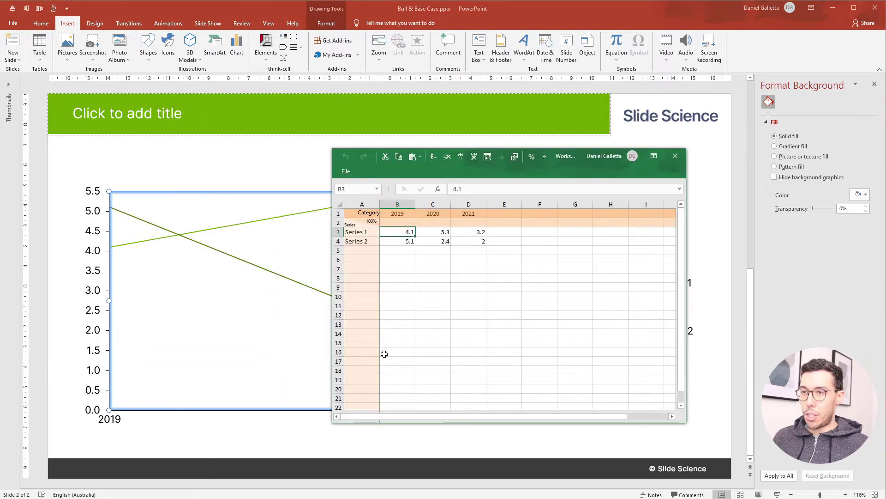
left_click(489, 157)
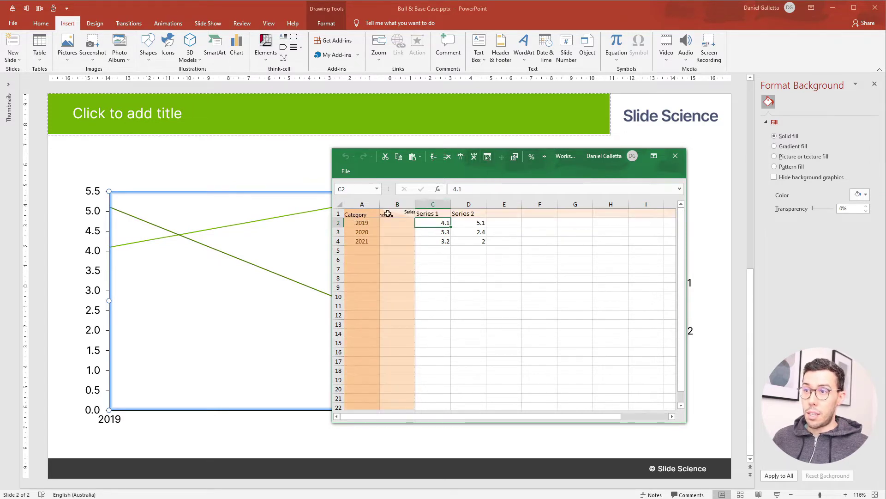
right_click(369, 214)
left_click(419, 254)
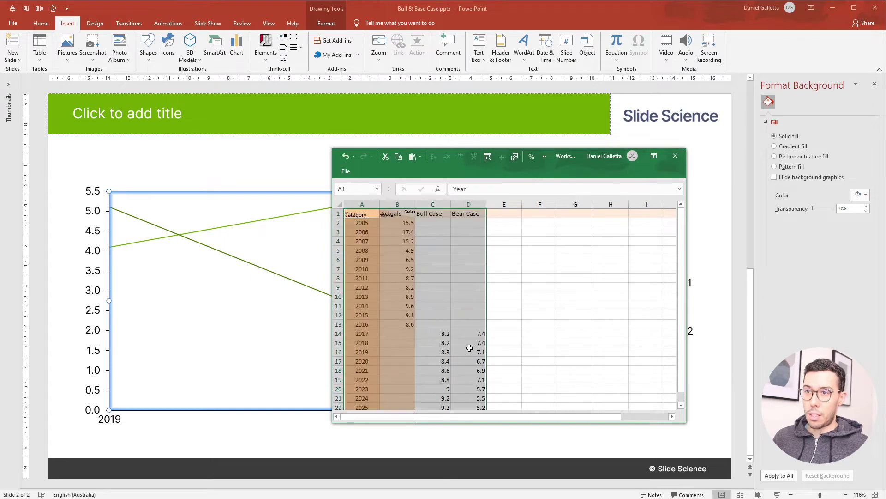
left_click(570, 312)
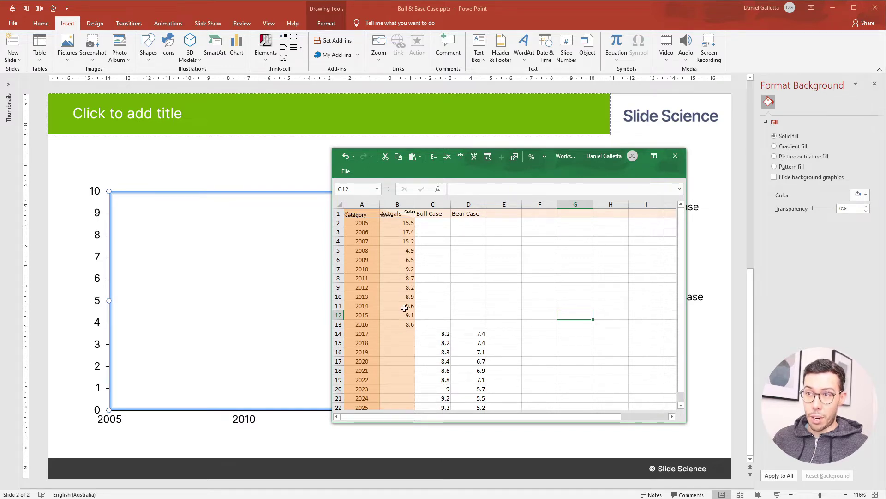
- Insert an empty column B before Actuals in the datasheet and close it
left_click(397, 205)
right_click(398, 206)
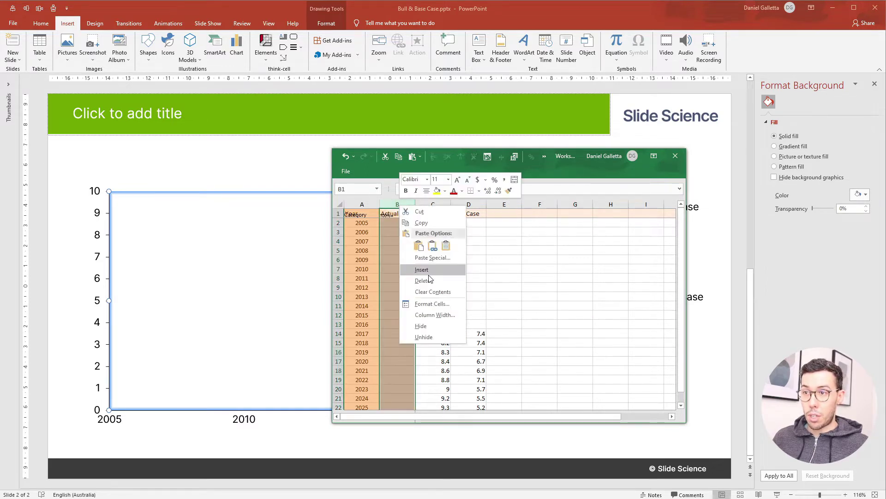
left_click(425, 270)
left_click(555, 259)
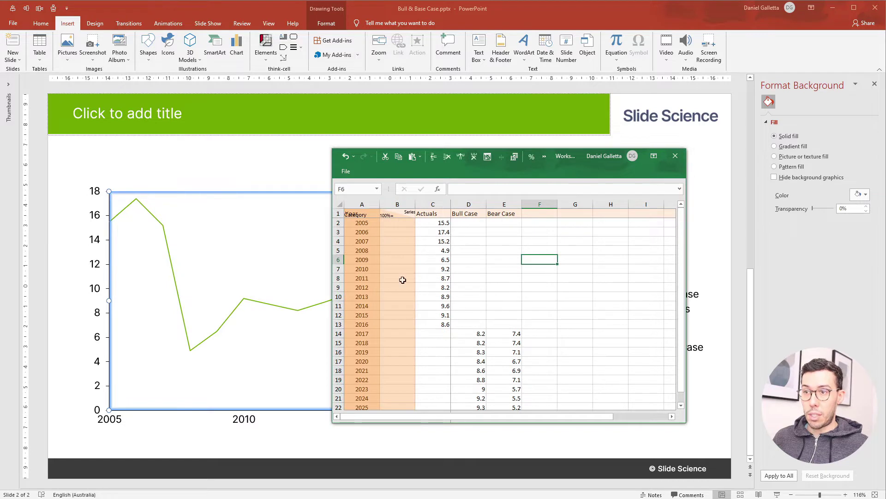
left_click(286, 172)
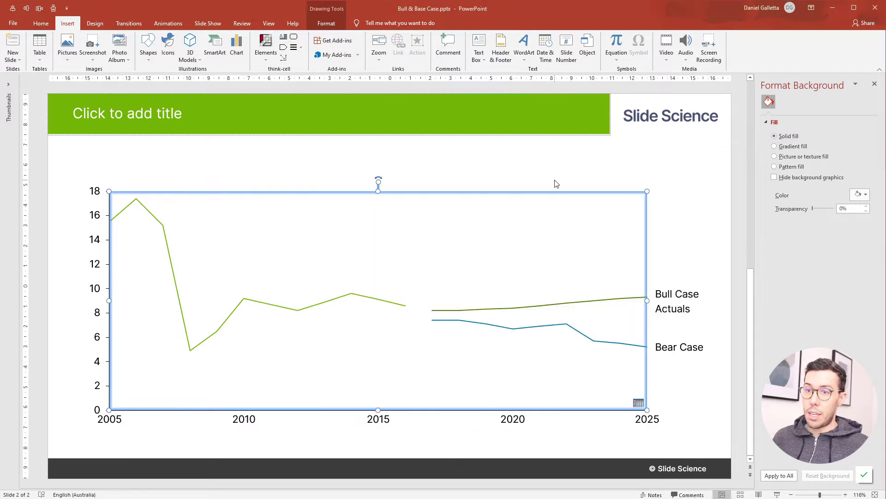
- Delete the Bull Case, Actuals and Bear Case series labels
left_click(668, 173)
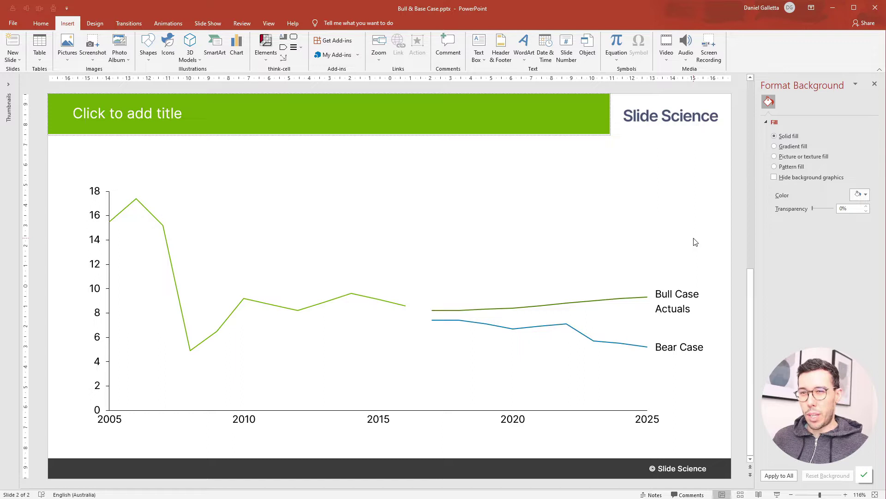
left_click(680, 290)
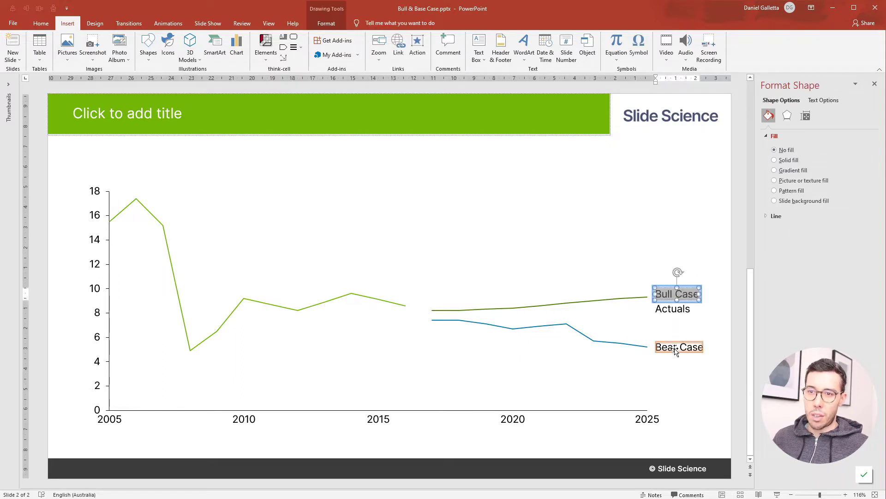
left_click(669, 309, "shift")
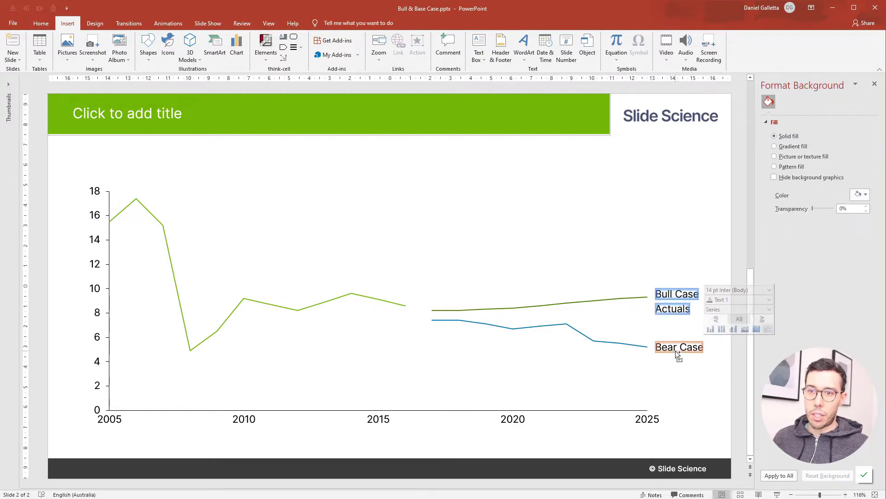
left_click(675, 350, "shift")
key("Delete")
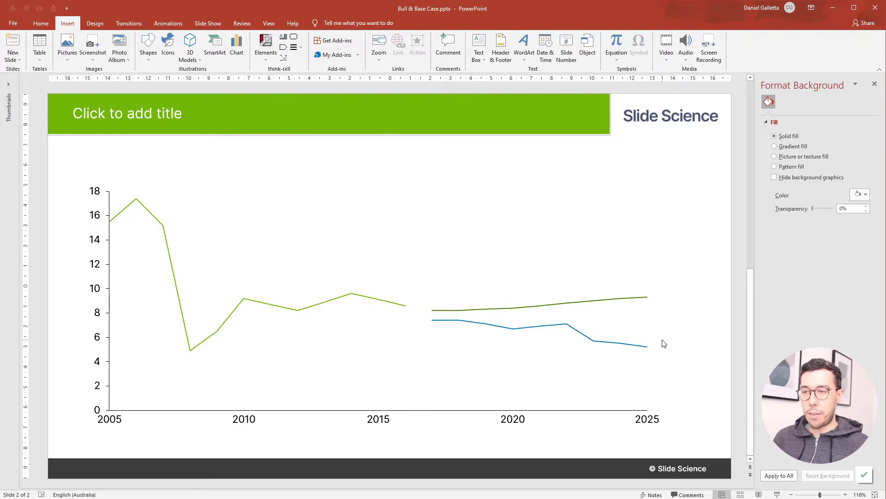
- In the datasheet, set 2016 Bull Case to =C13 so it equals Actuals 8.6
left_click(592, 372)
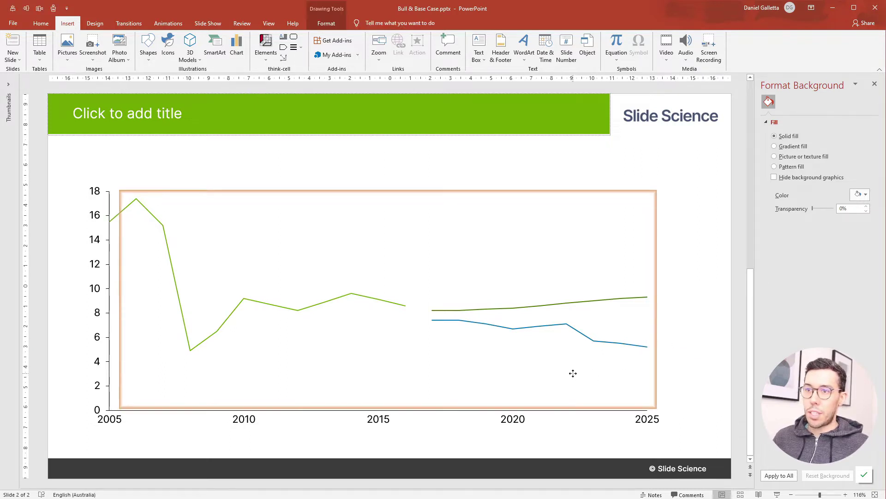
left_click(696, 340)
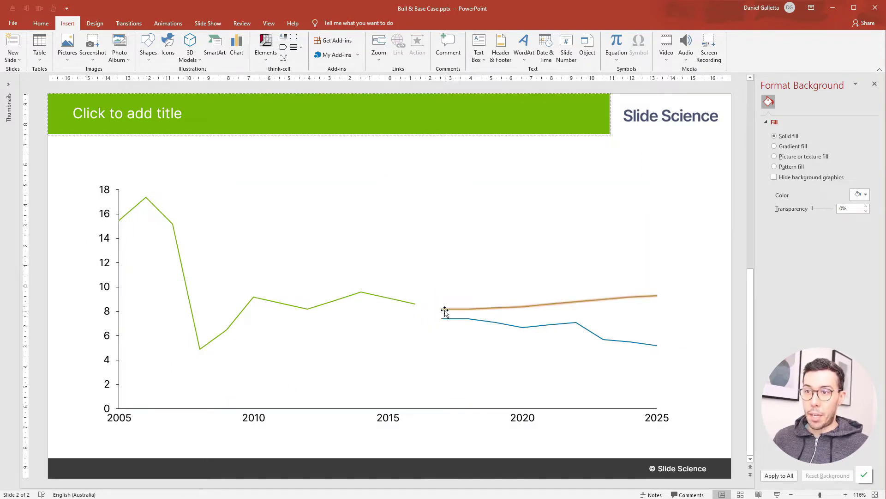
double_click(471, 253)
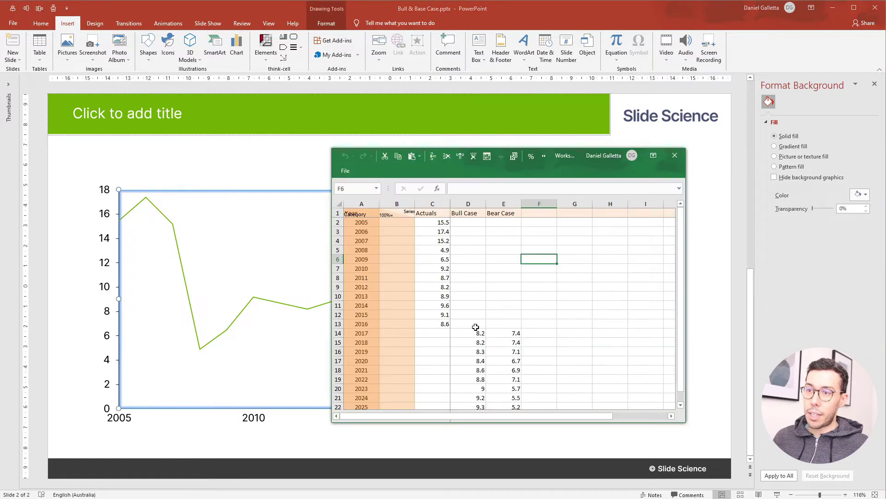
left_click_drag(471, 323, 511, 322)
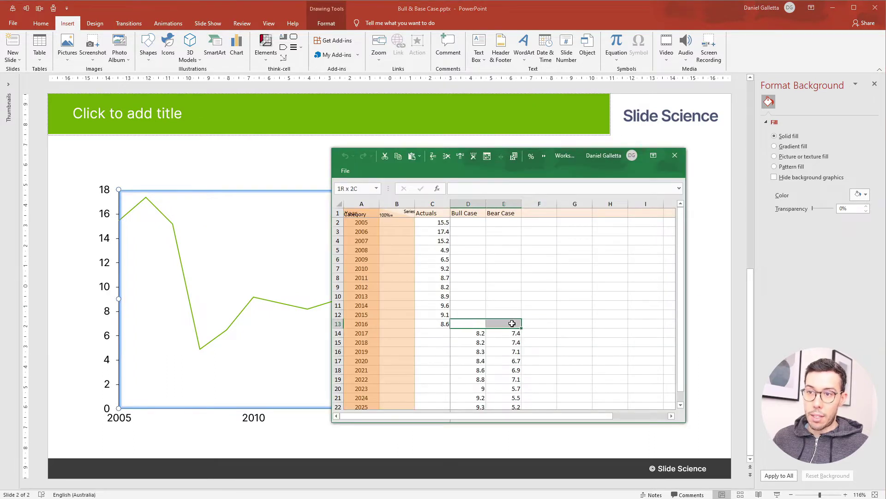
left_click(477, 324)
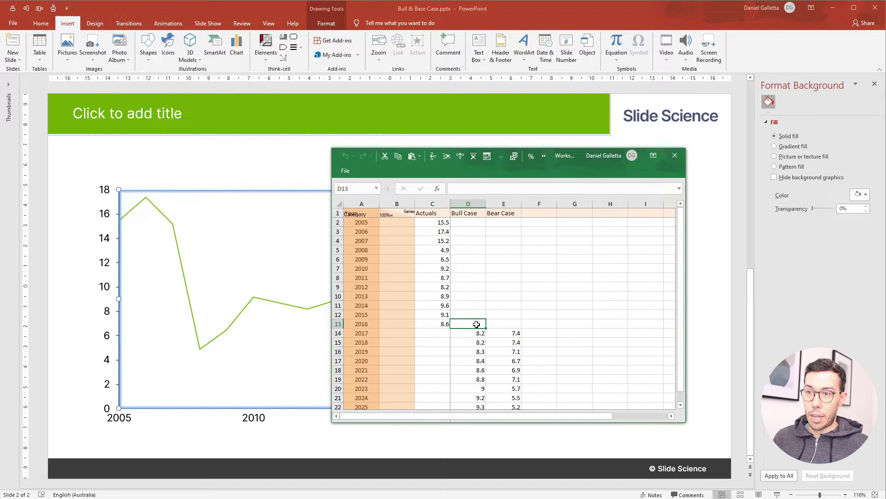
type("=")
key("Left")
key("Tab")
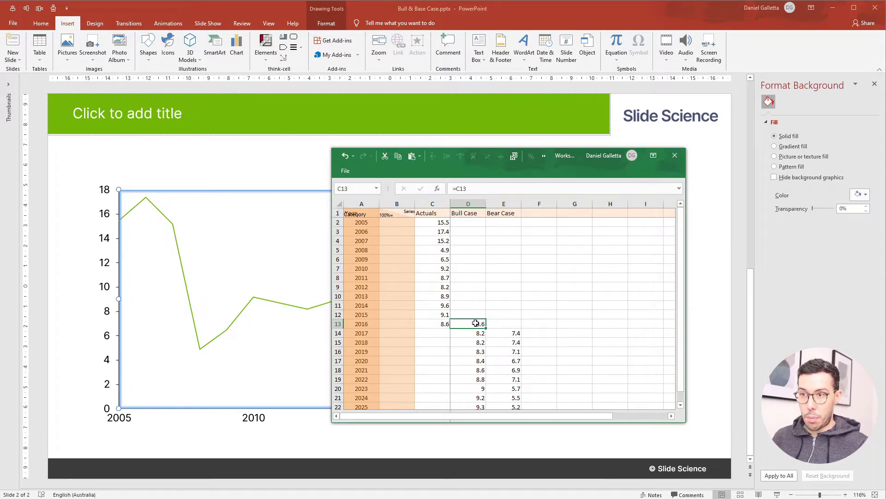
- Set 2016 Bear Case to =D13 so it also starts at 8.6
type("=")
key("Left")
key("Return")
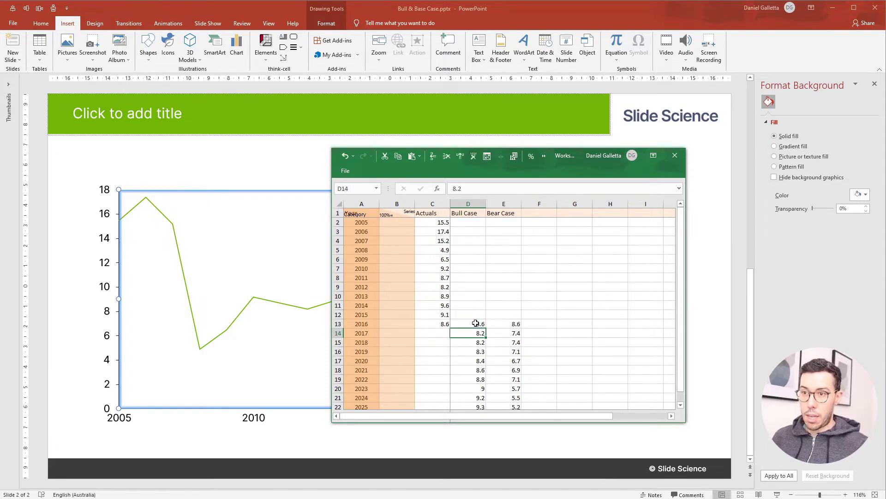
key("alt+F4")
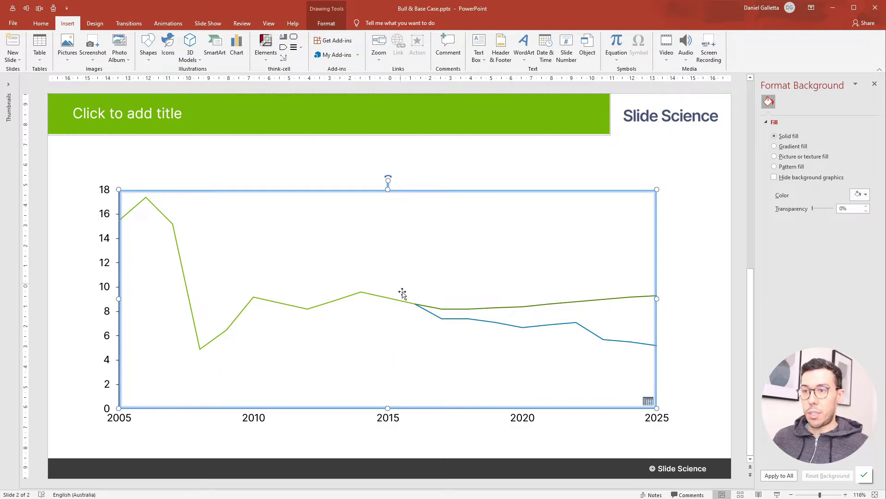
left_click(698, 312)
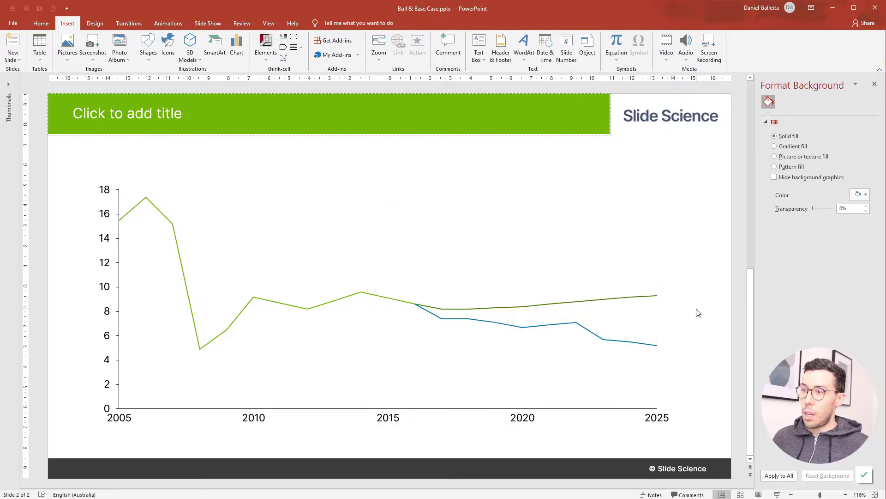
- Make the Actuals, Bull Case and Bear Case lines 2¼ pt thick
left_click(267, 242)
left_click(174, 223)
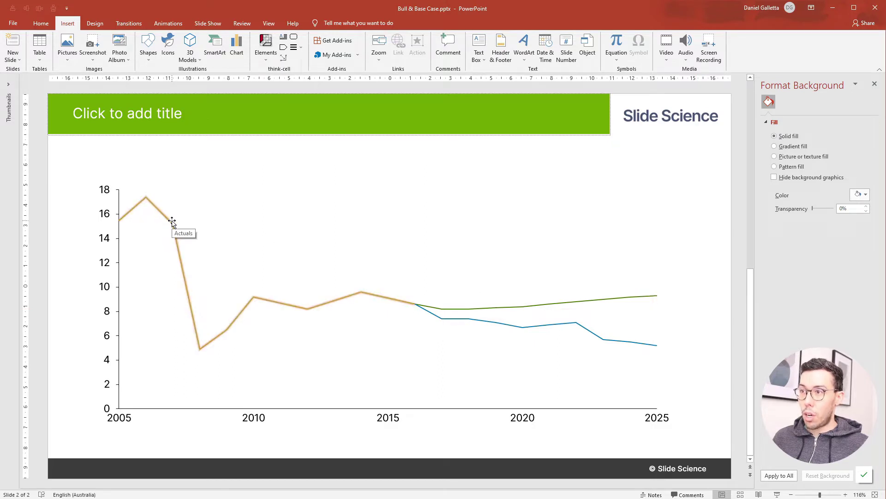
left_click(505, 306, "shift")
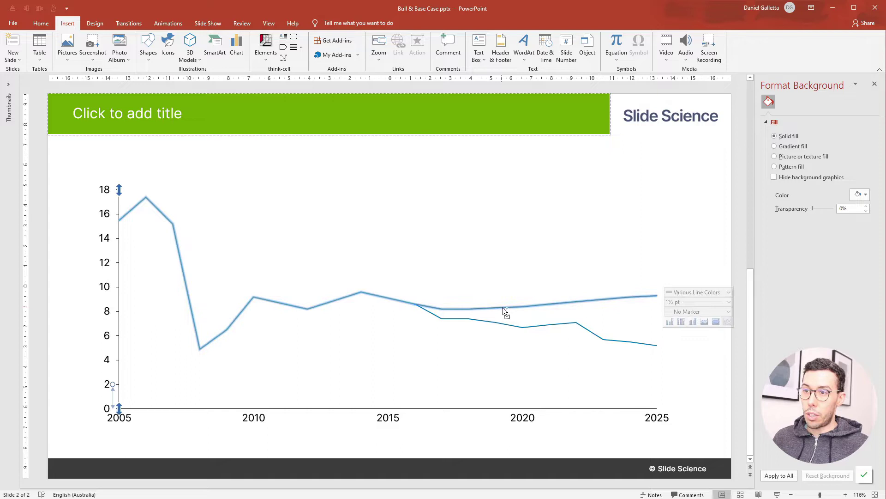
left_click(583, 326, "shift")
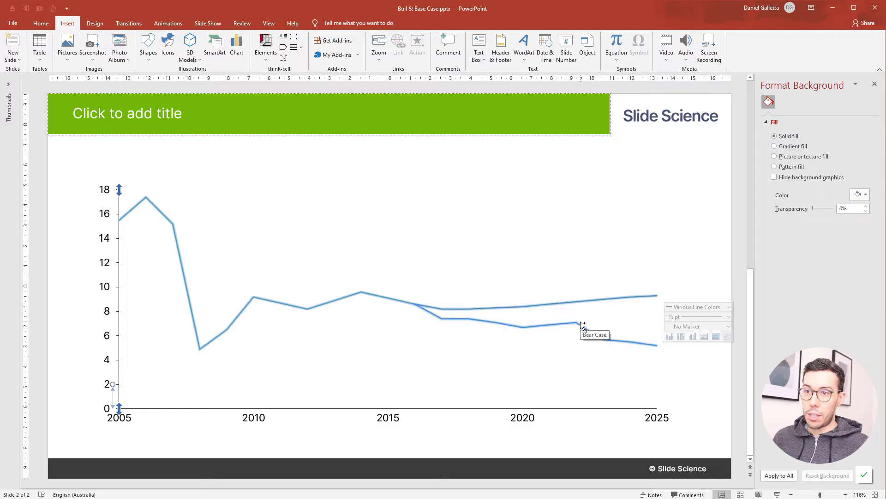
left_click(687, 316)
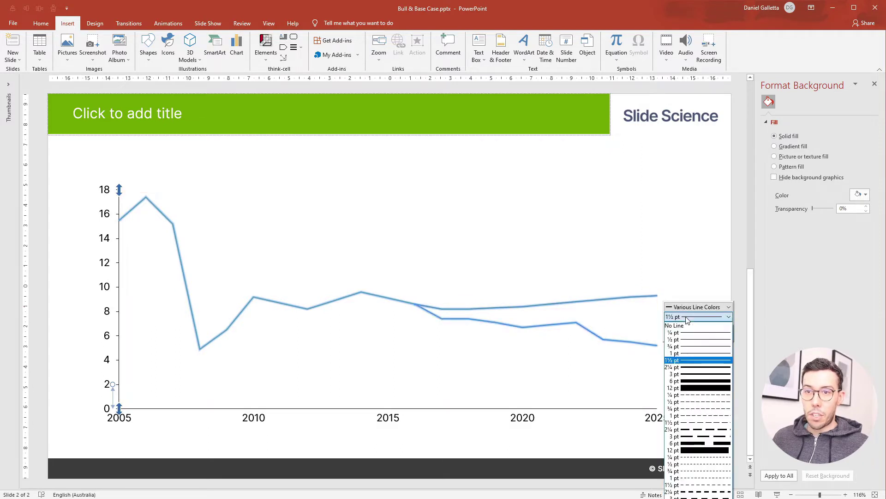
left_click(700, 367)
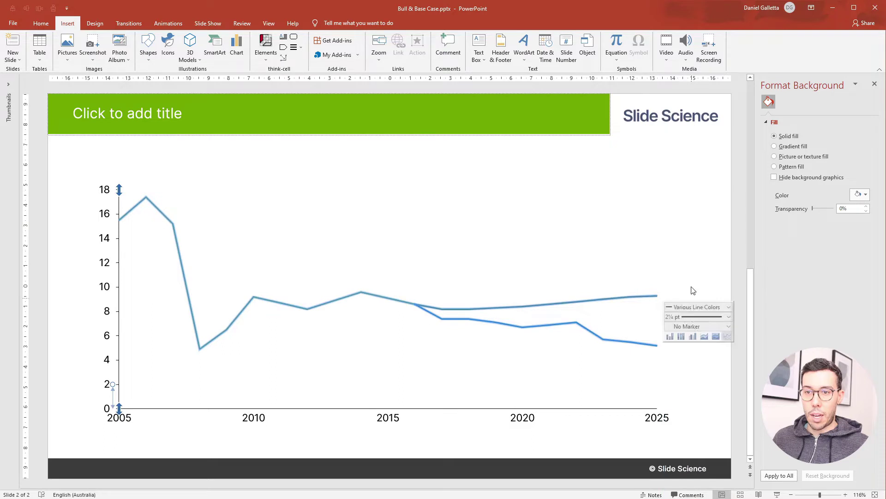
left_click(690, 228)
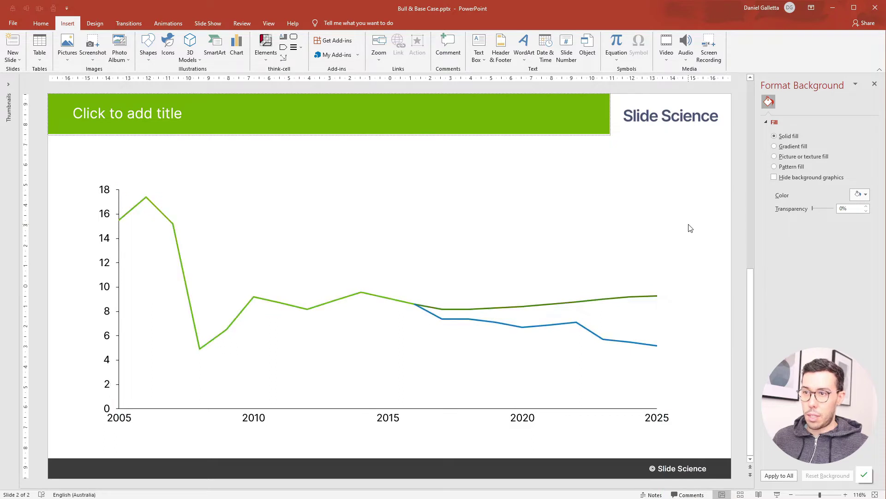
- Set the chart lines to smooth curves
left_click(293, 304)
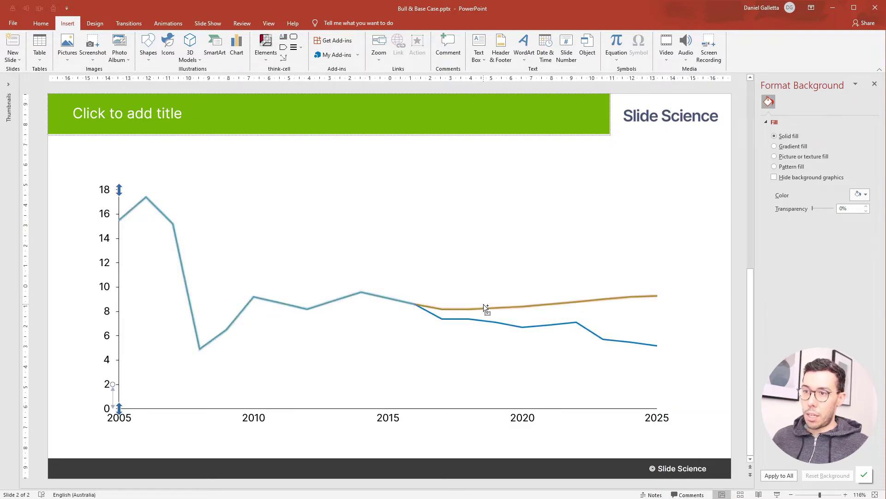
left_click(524, 328)
right_click(525, 329)
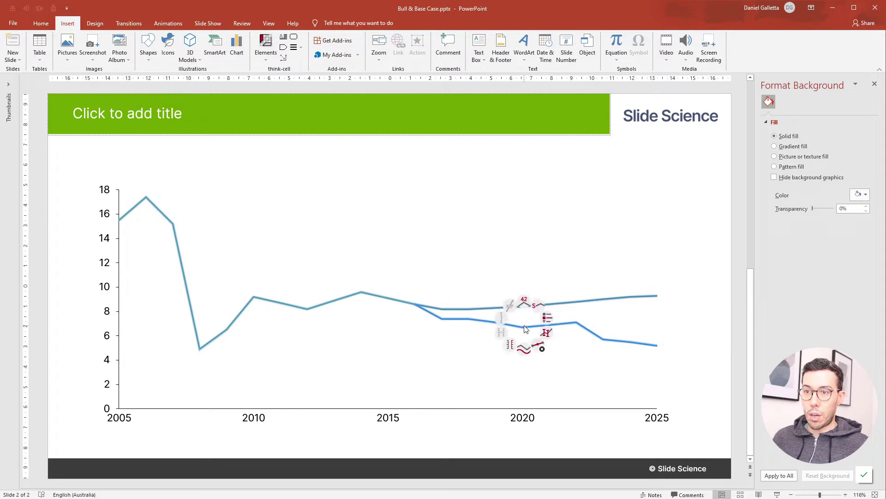
left_click(523, 351)
left_click(686, 253)
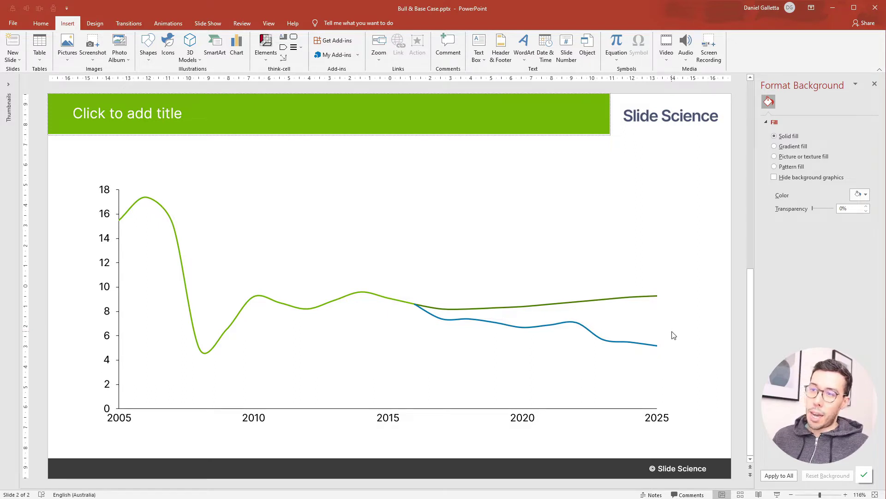
- Colour the Actuals line dark grey
left_click(259, 299)
left_click(467, 285)
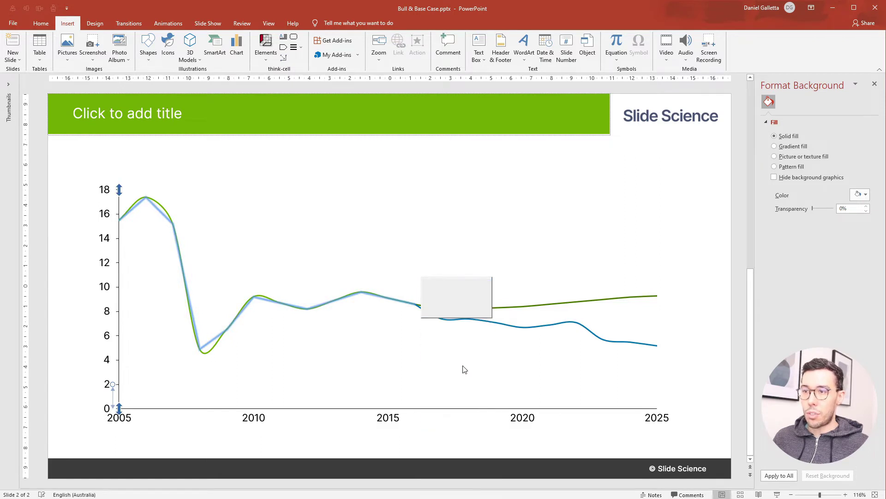
left_click(443, 368)
left_click(667, 290)
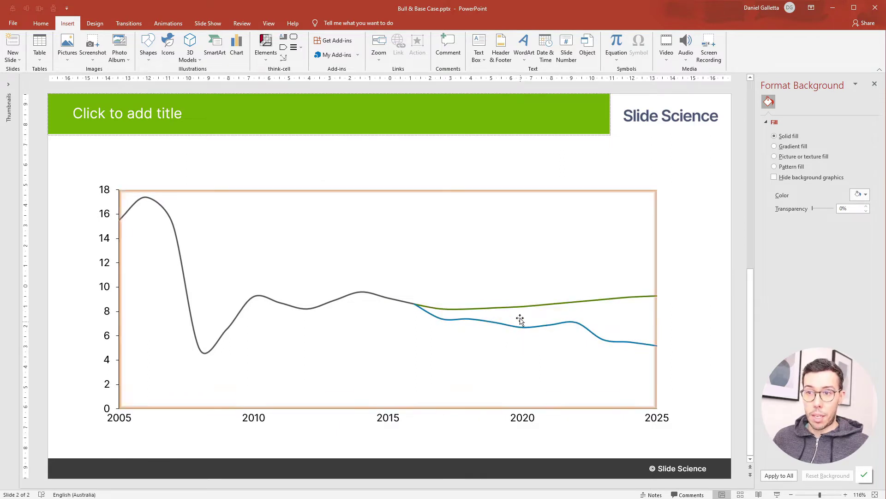
- Make the Bull Case line Accent 1 green and the Bear Case line crimson
left_click(518, 308)
left_click(683, 296)
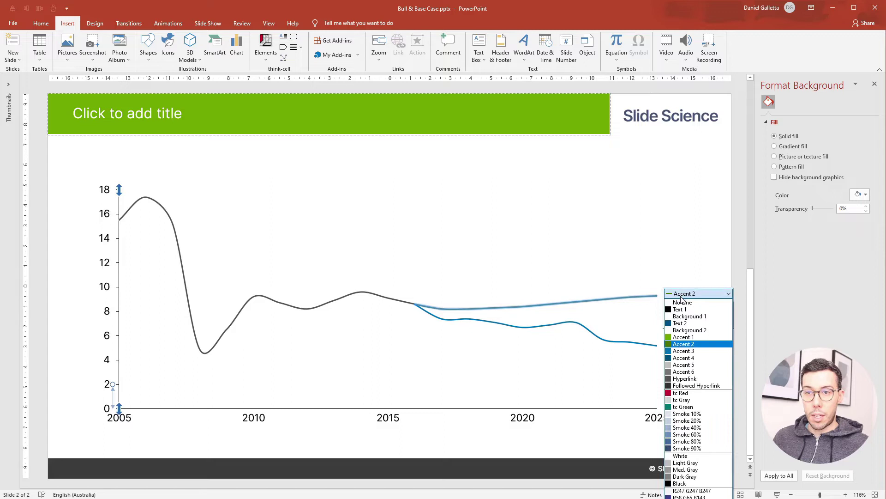
left_click(686, 337)
left_click(546, 325)
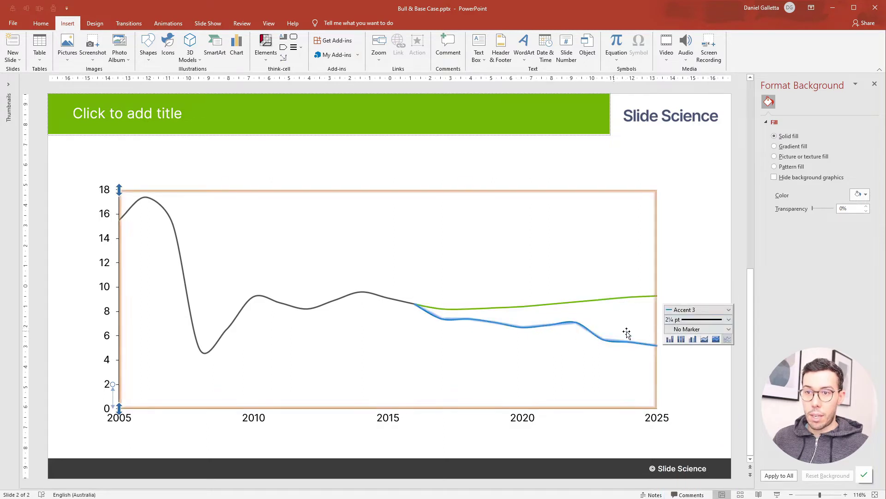
left_click(680, 315)
left_click(688, 406)
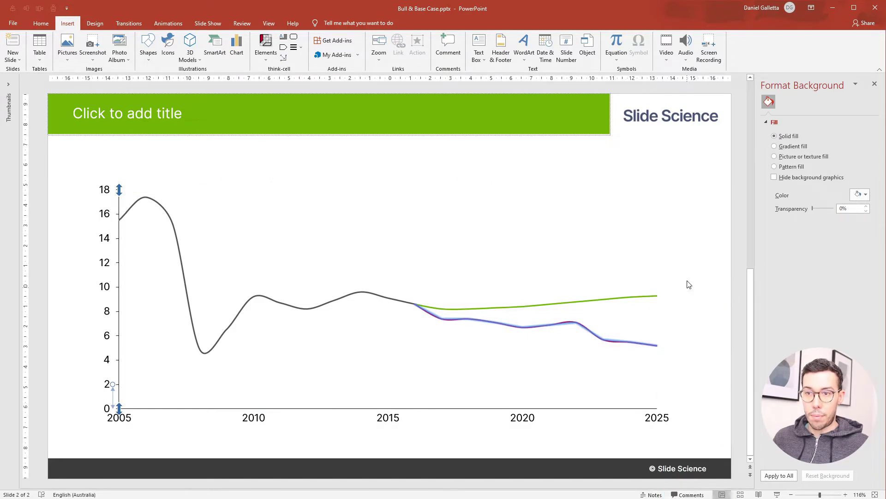
left_click(691, 263)
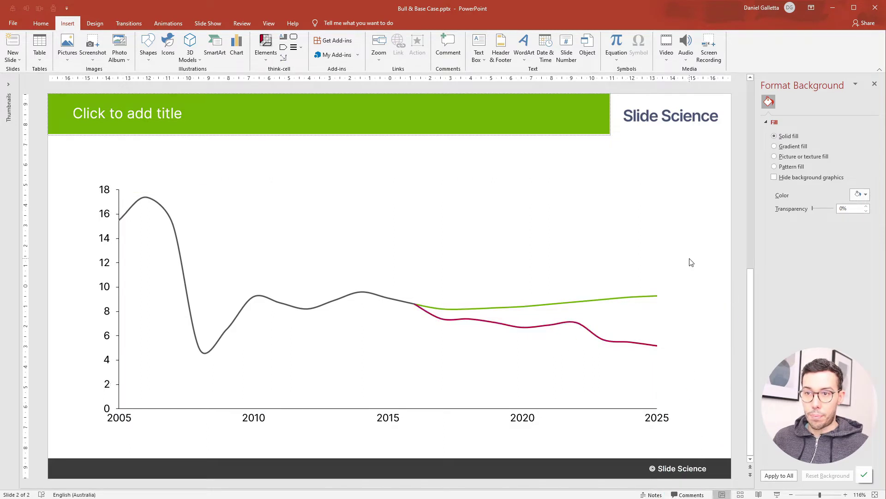
- Add point labels to the Actuals, Bull Case and Bear Case lines in turn
left_click(158, 207)
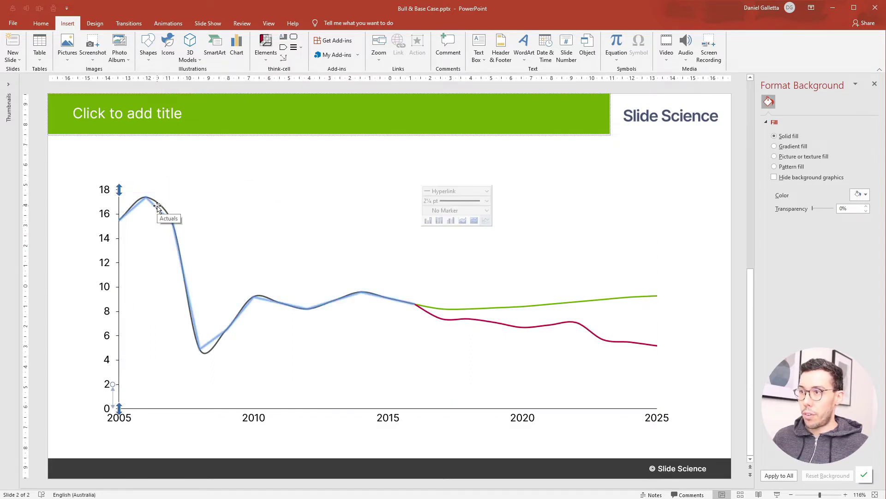
right_click(158, 208)
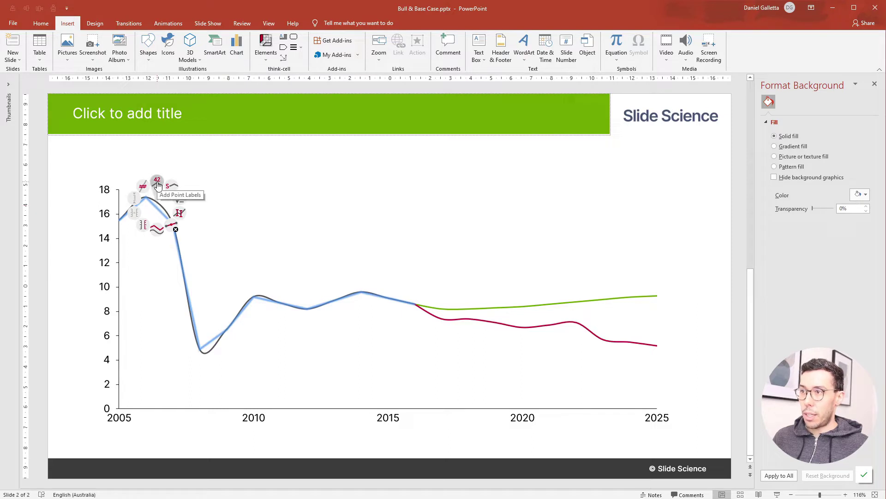
left_click(158, 185)
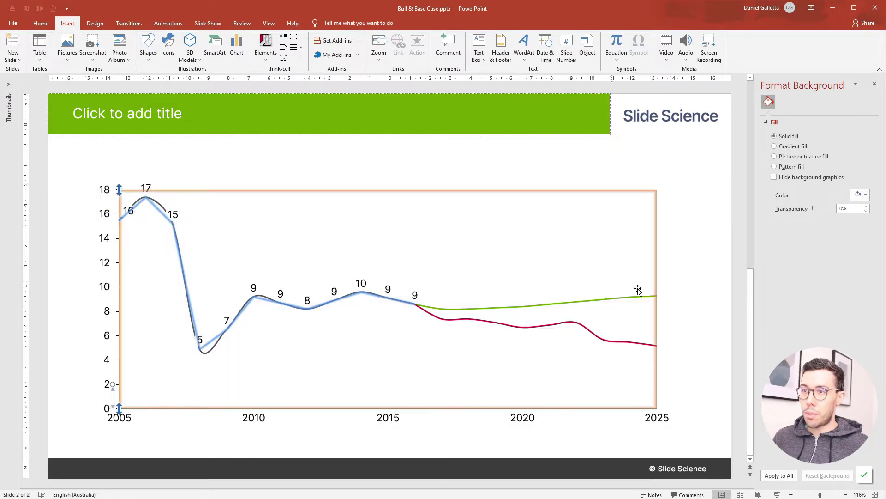
right_click(524, 307)
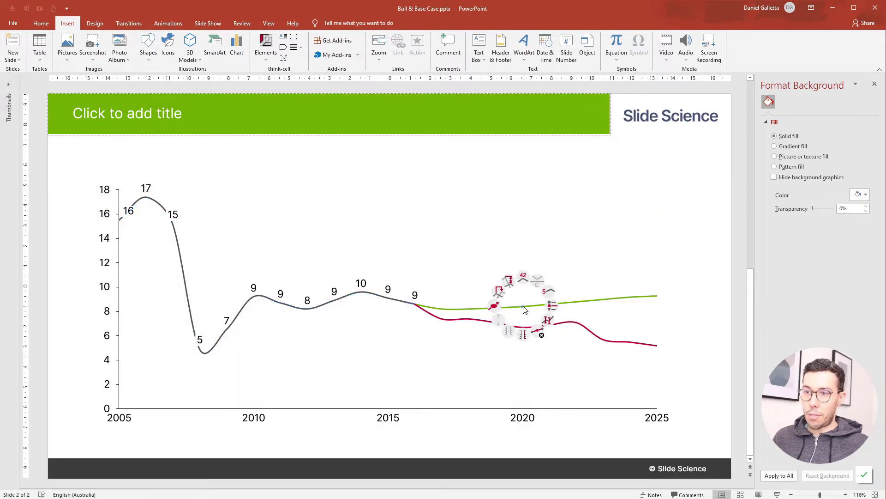
left_click(482, 308)
right_click(482, 310)
left_click(480, 280)
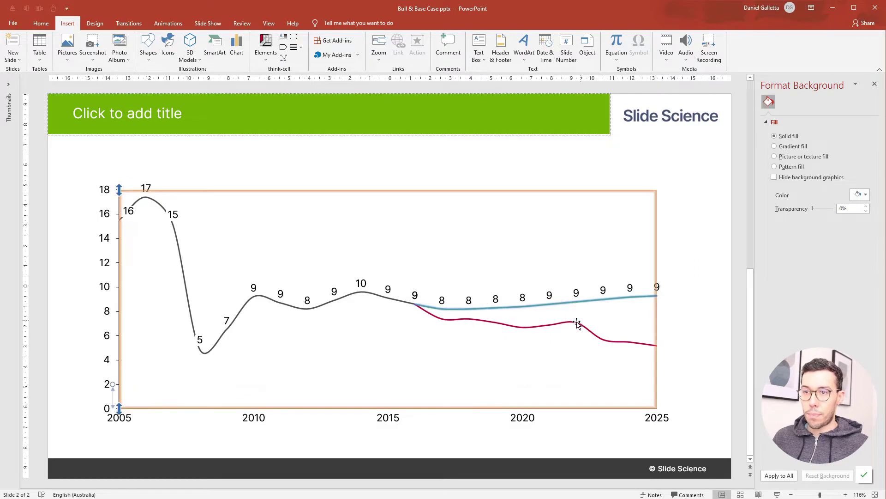
right_click(575, 326)
left_click(573, 297)
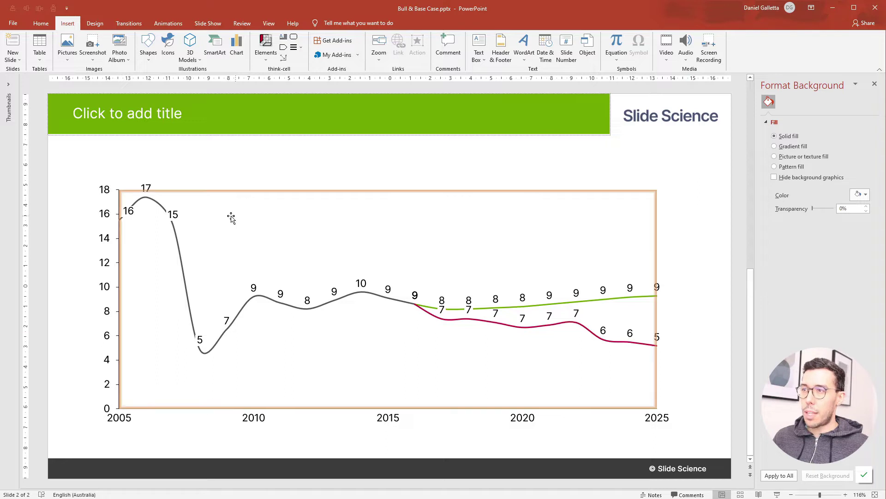
- Apply the 1.0% number format to all data labels of the three series
left_click(130, 212)
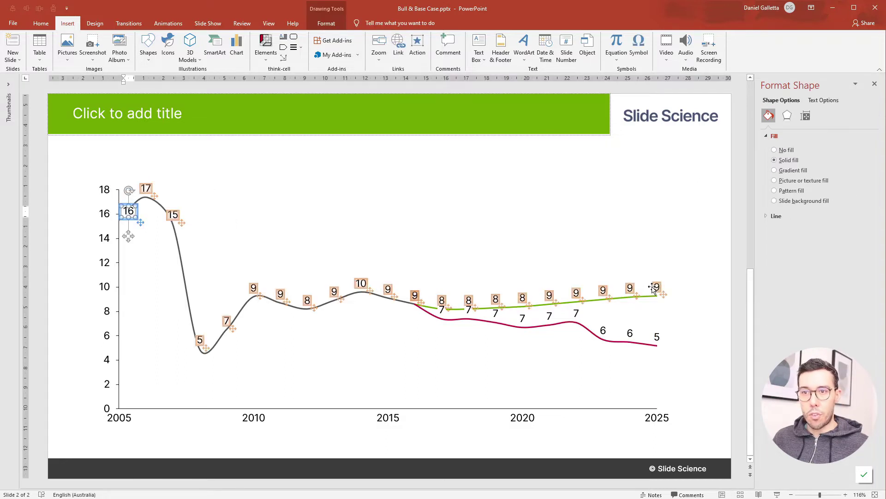
left_click(655, 287, "shift")
left_click(657, 336, "shift")
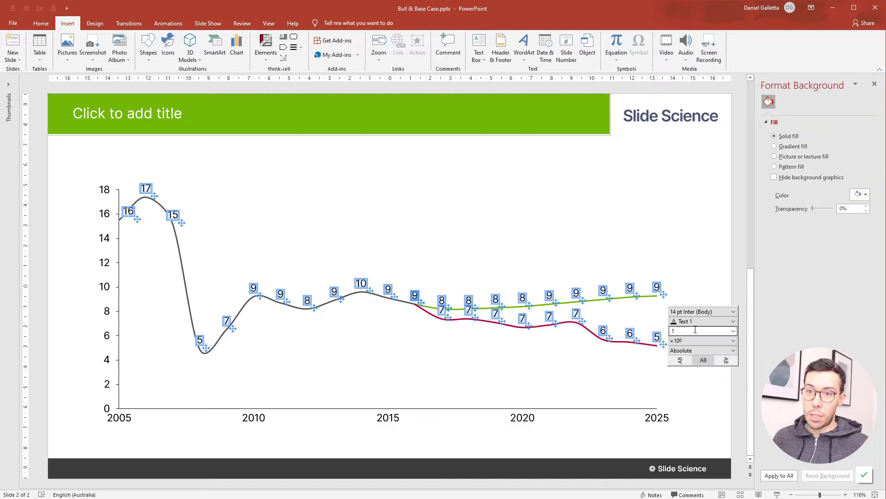
left_click(692, 331)
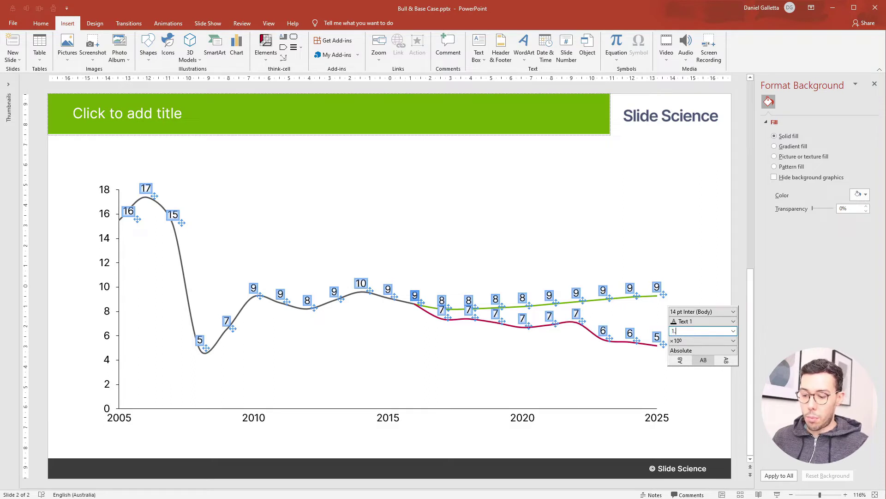
type("1.0%")
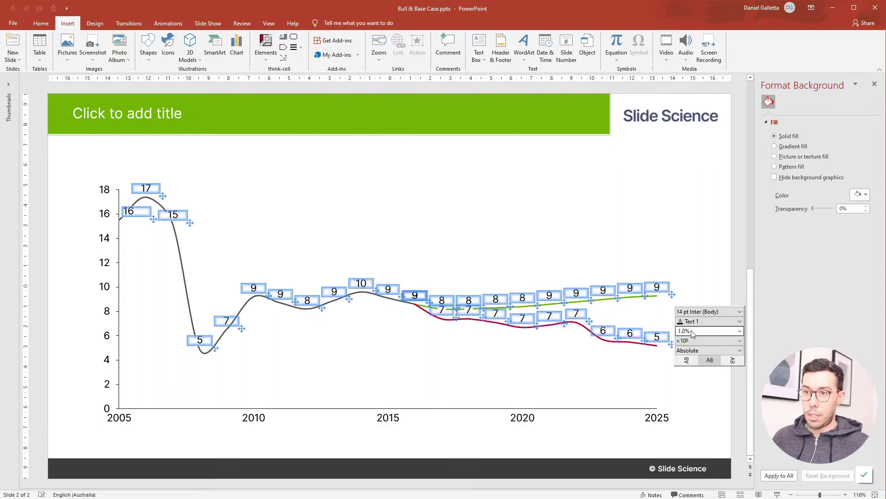
key("Return")
left_click(700, 260)
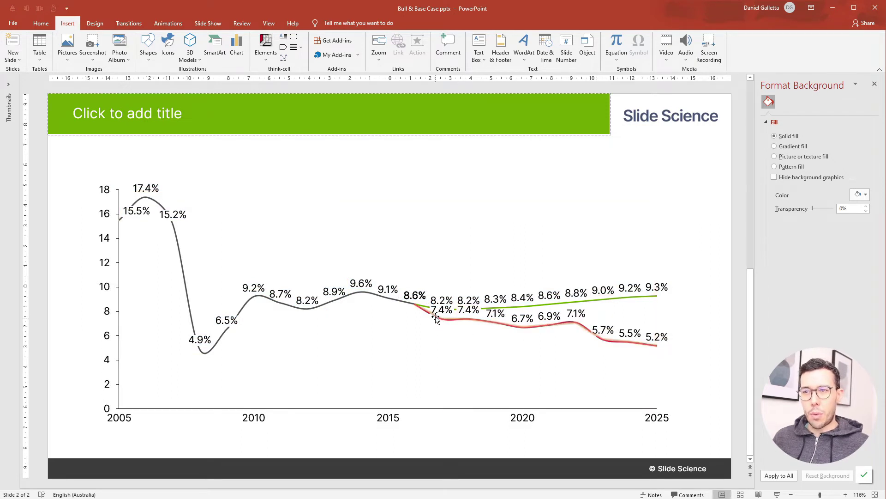
- Put the Bear Case labels below their line and check the 2016 values in the datasheet
left_click_drag(435, 318, 672, 361)
left_click(690, 338)
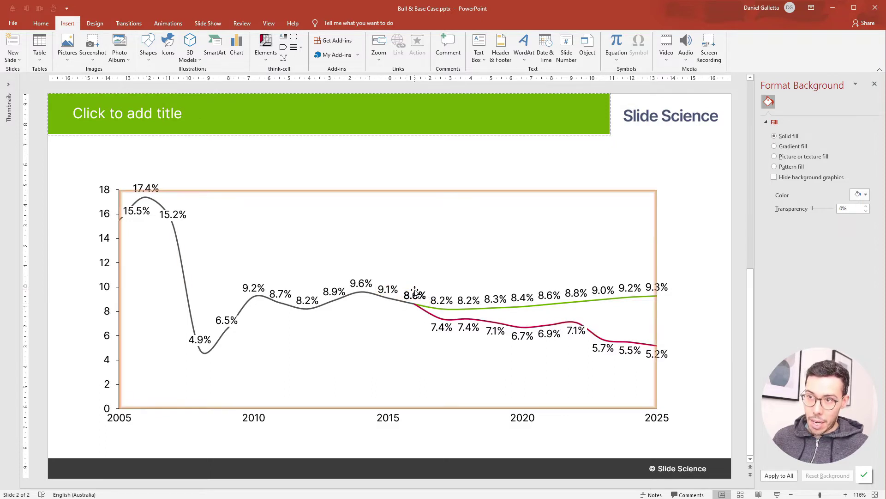
left_click(461, 267)
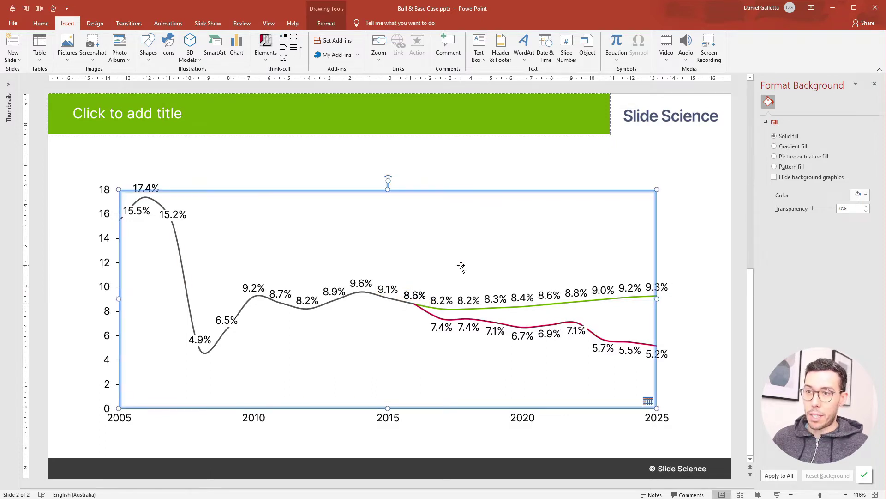
double_click(462, 267)
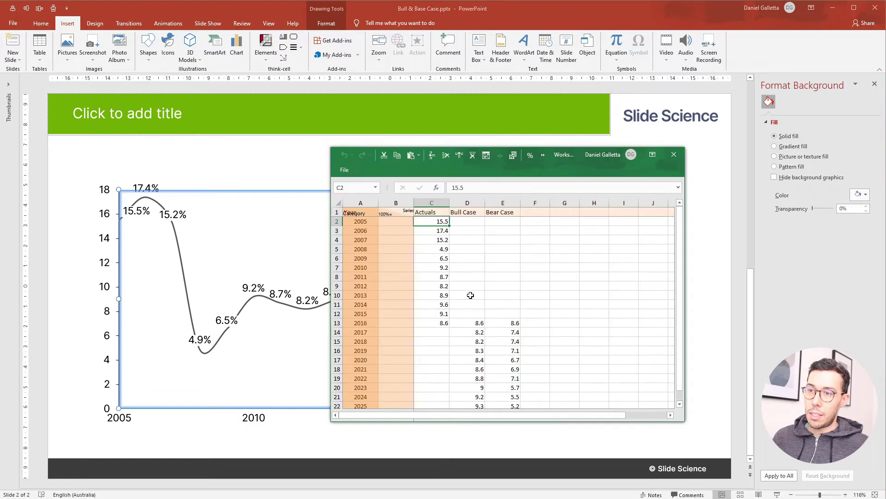
left_click_drag(447, 325, 513, 323)
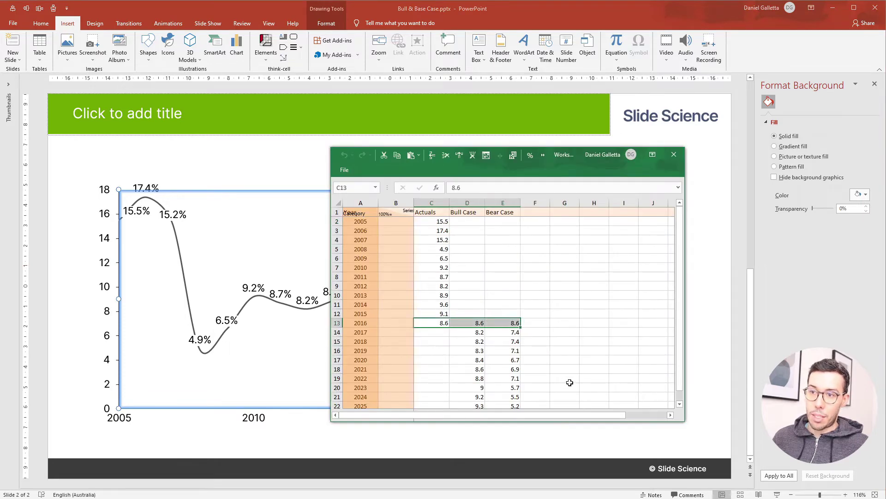
left_click(693, 311)
- Tidy the overlapping 2016 8.6% labels so only one shows
left_click(415, 296)
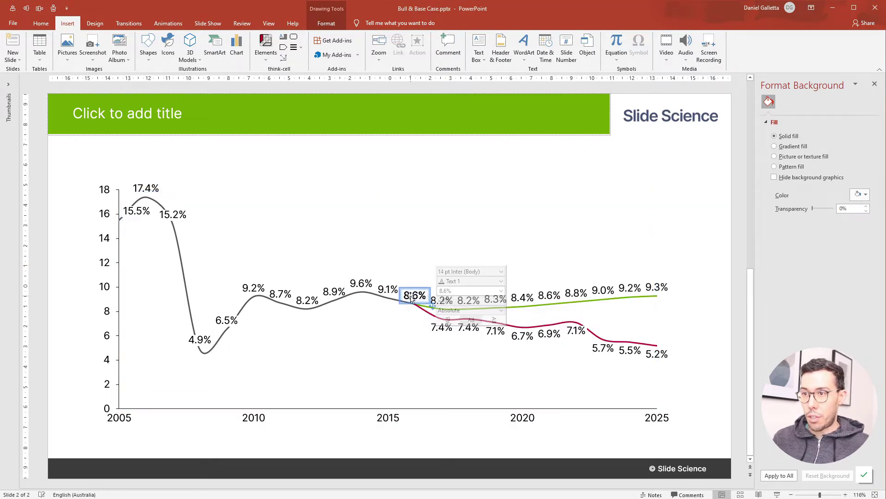
left_click(691, 238)
left_click(420, 296)
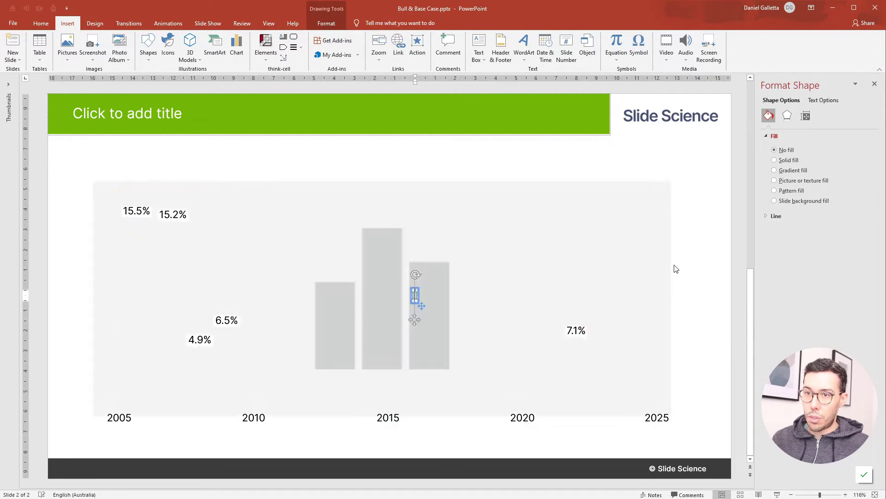
left_click(679, 267)
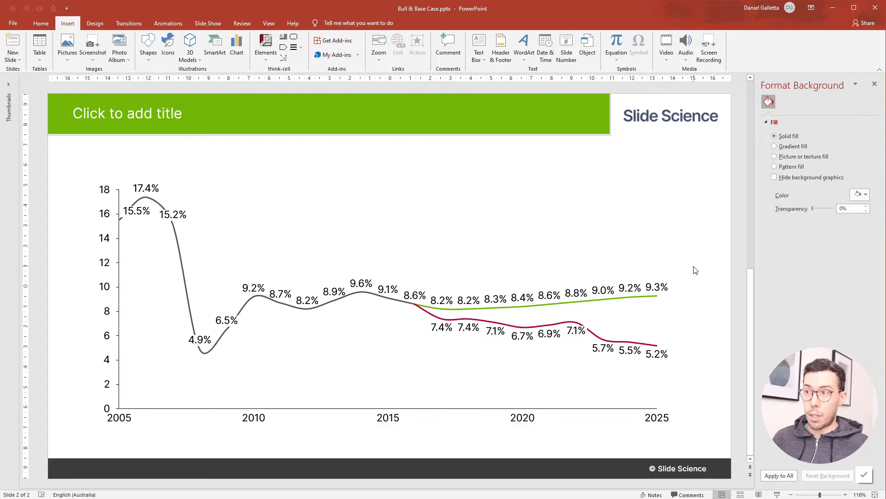
- Delete the 15.5%, 15.2% and 6.5% labels from the Actuals line
left_click(139, 212)
key("Delete")
left_click(174, 214)
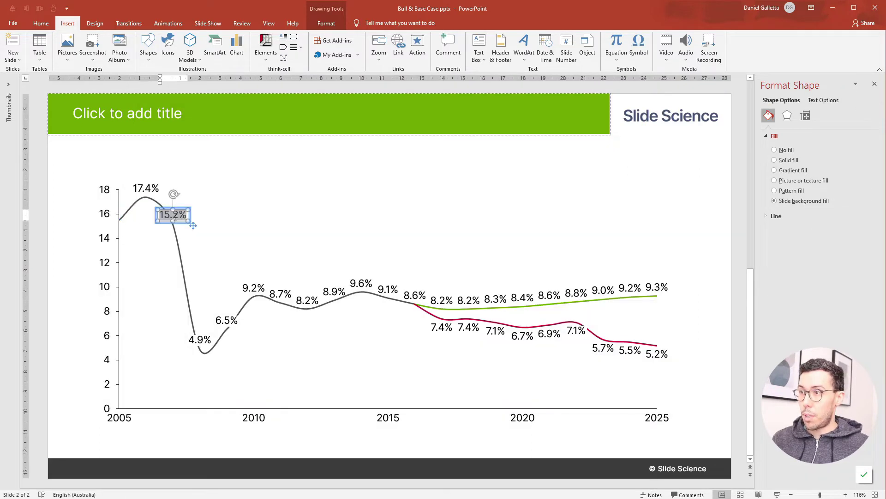
key("Delete")
left_click(684, 220)
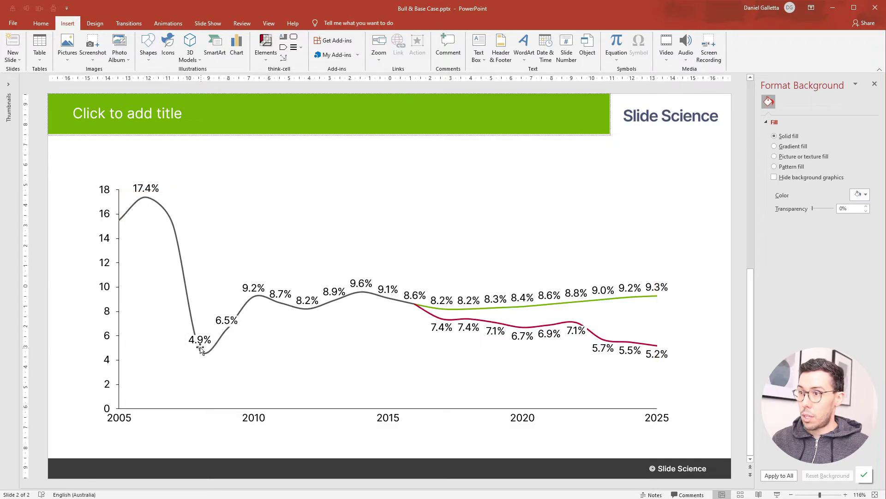
left_click(227, 320)
key("Delete")
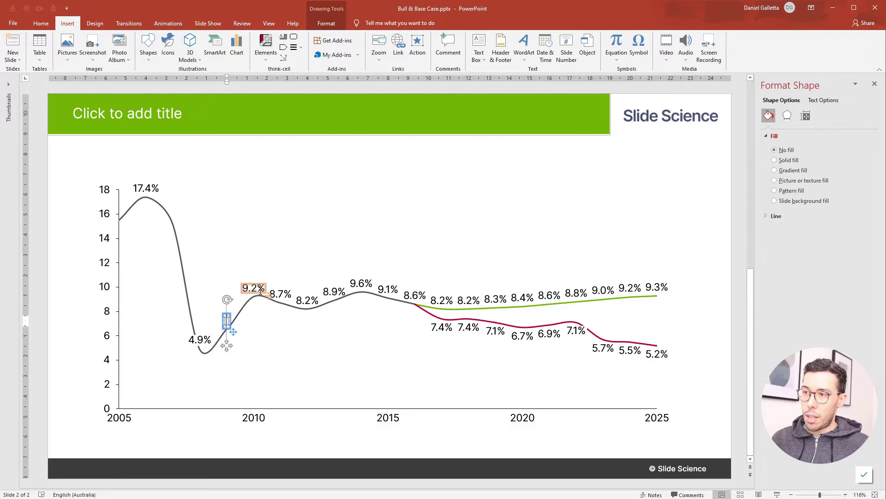
left_click(697, 261)
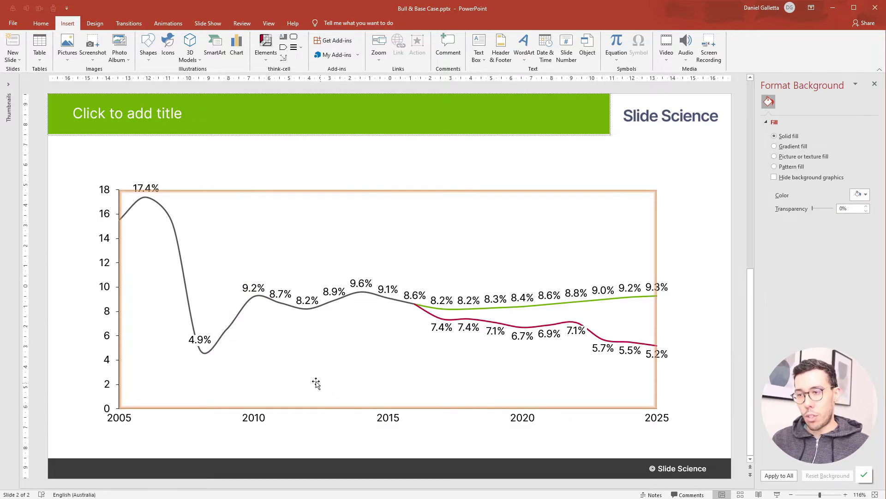
- Delete the 8.7%, 8.9% and 9.1% Actuals labels
left_click(279, 298)
key("Delete")
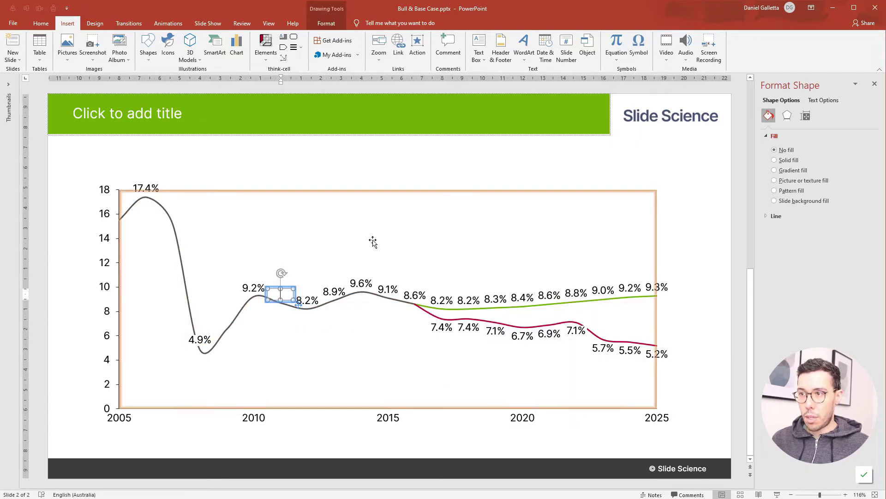
left_click(334, 290)
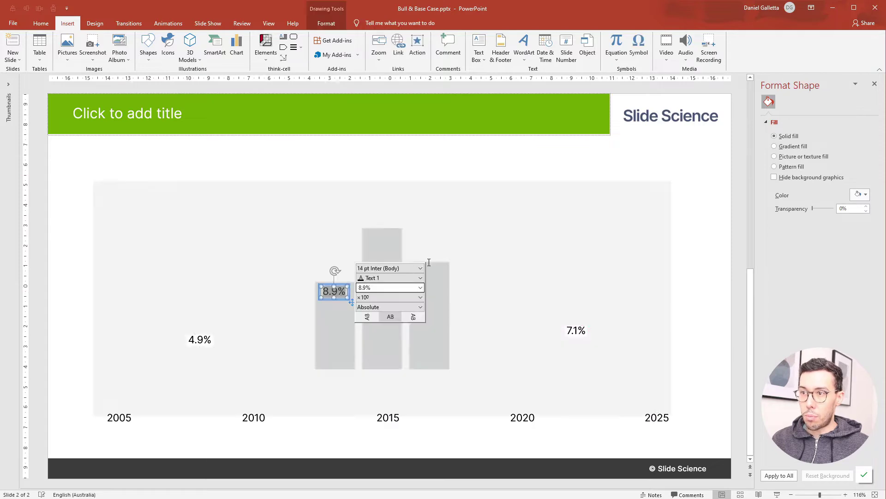
key("Delete")
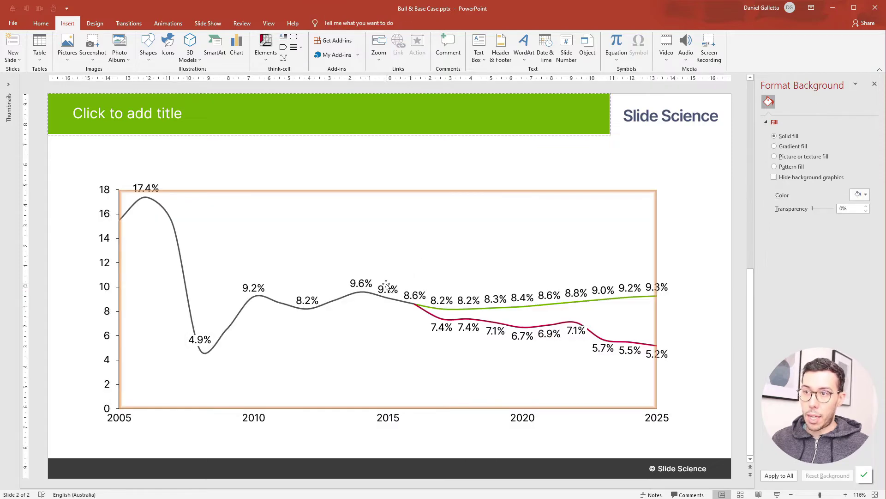
left_click(400, 295)
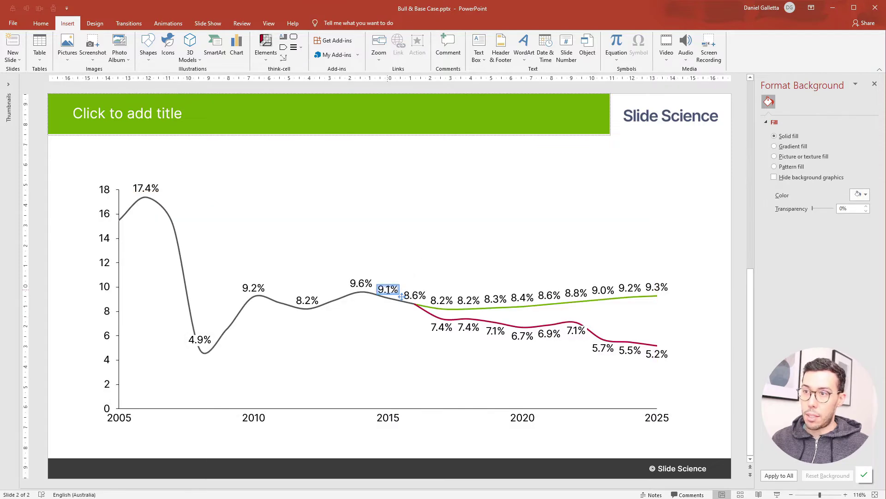
key("Delete")
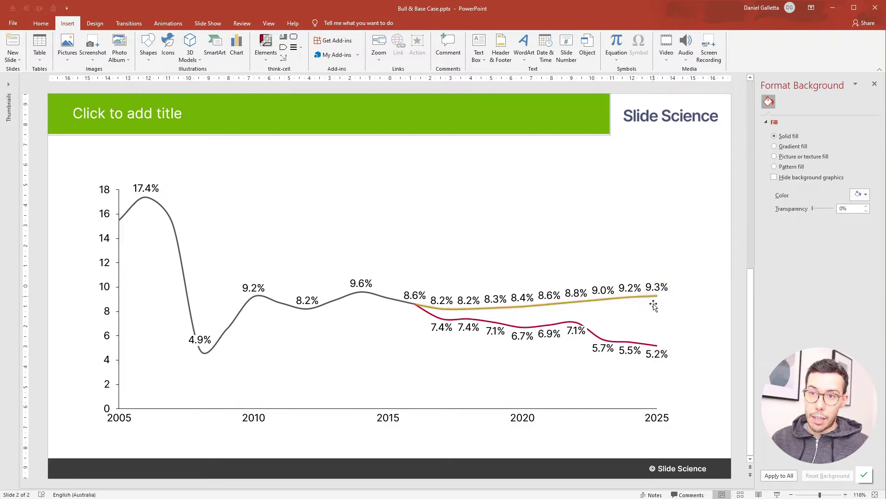
- Remove the 9.2% Bull Case and 5.5% Bear Case labels near the end of the lines
left_click(629, 287)
key("Delete")
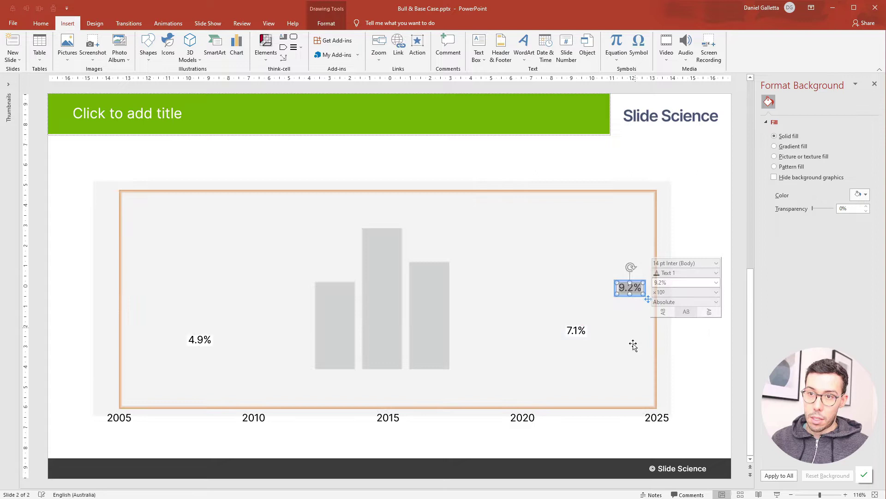
left_click(630, 349)
key("Delete")
left_click(700, 336)
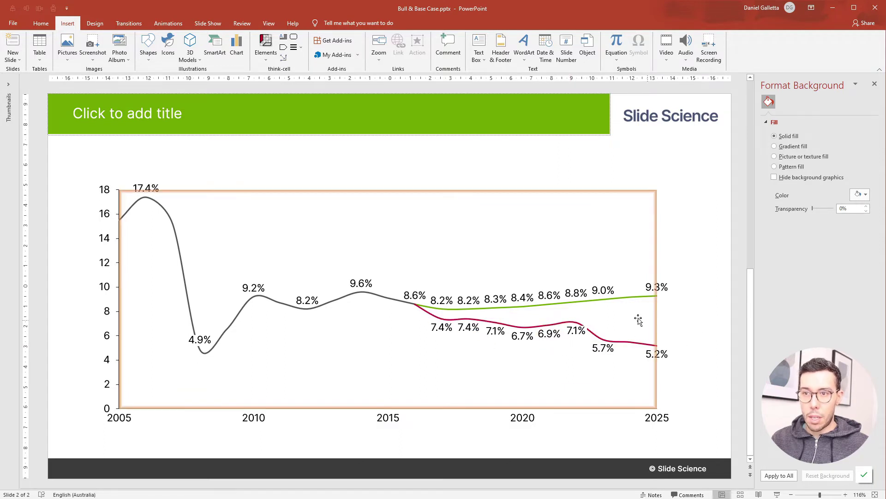
- Remove the 9.0% and 8.6% Bull Case labels and the 5.7% Bear Case label
left_click(605, 292)
key("Delete")
key("Delete")
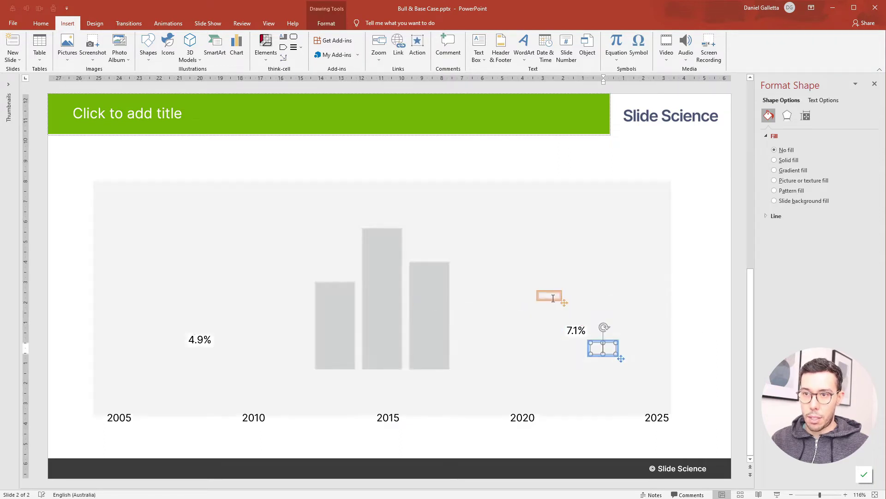
left_click(549, 295)
key("Delete")
left_click(550, 333)
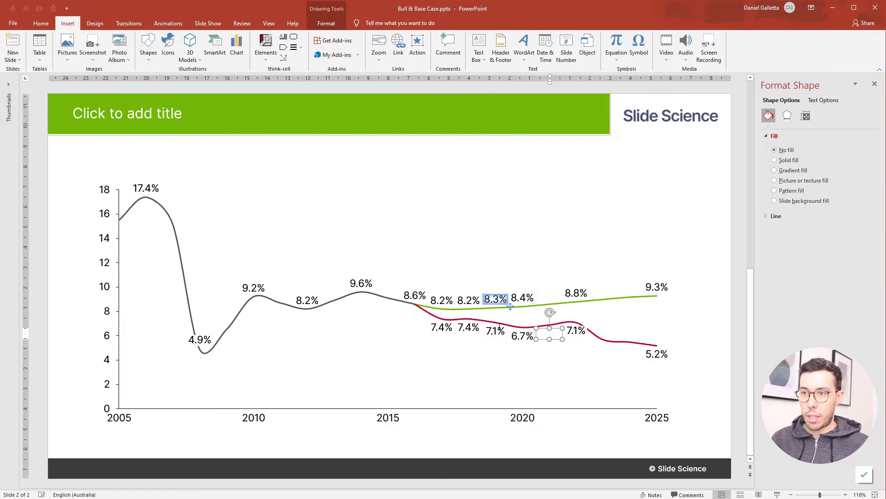
left_click(495, 299)
- Remove the remaining alternate Bull and Bear Case labels around 2017–2019
key("Delete")
left_click(495, 331)
key("Delete")
left_click(443, 301)
key("Delete")
left_click(442, 327)
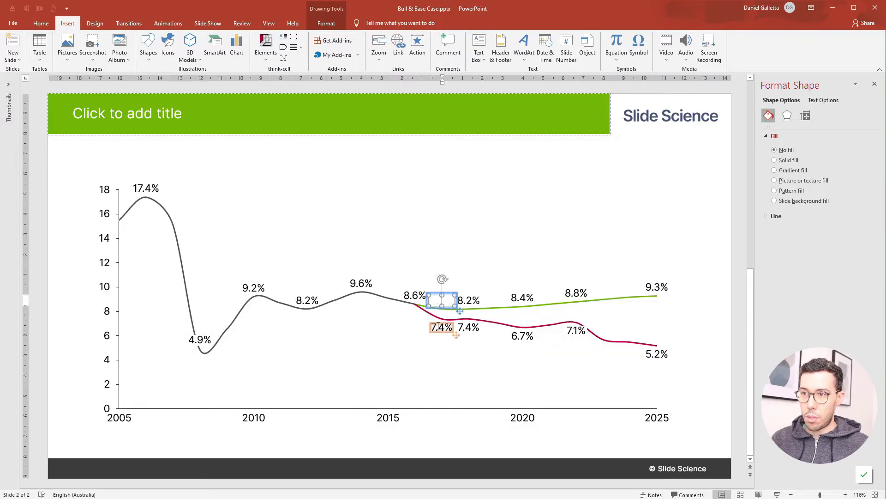
key("Delete")
left_click(698, 305)
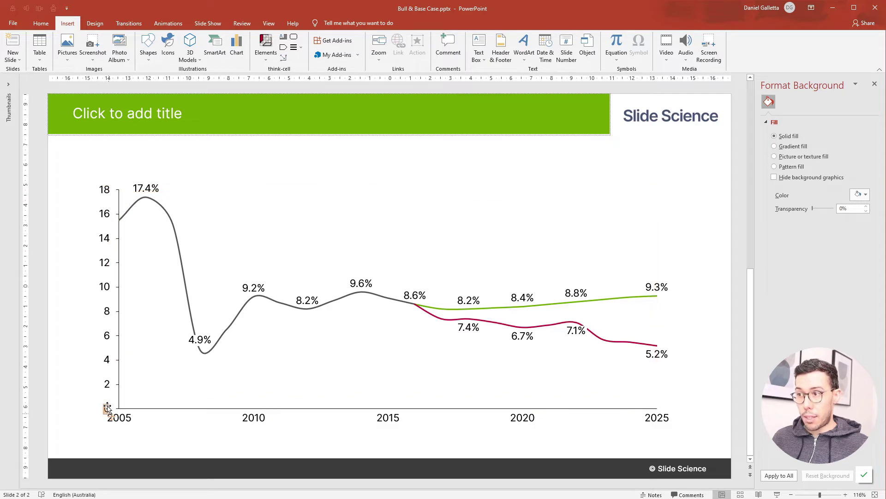
- Format the value axis labels as whole percentages (1%) so they read 0% to 18%
left_click(112, 197)
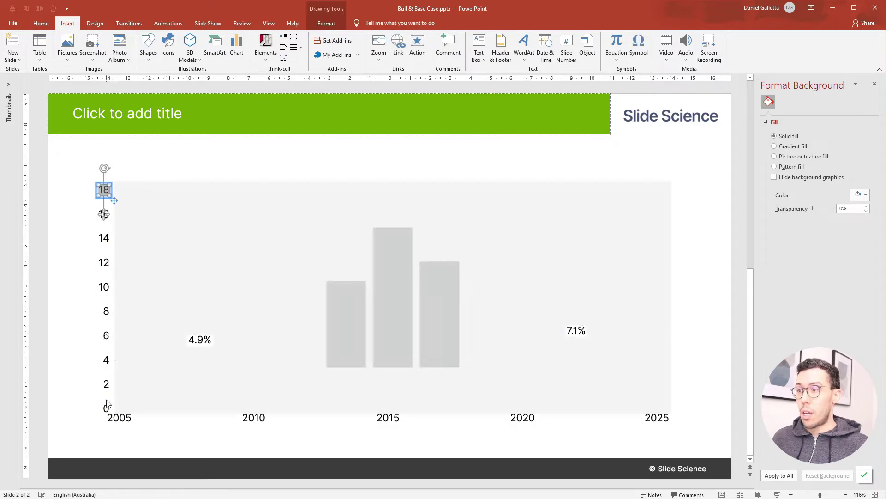
left_click(133, 396)
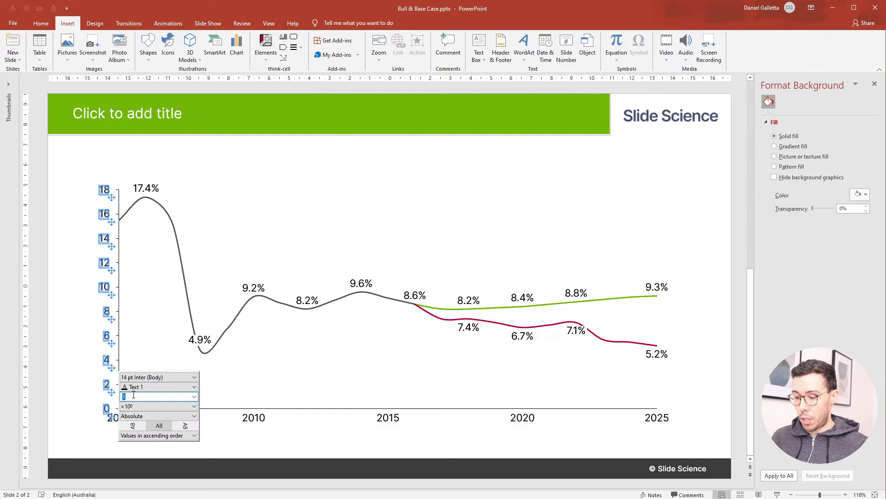
type("1.0%")
key("Return")
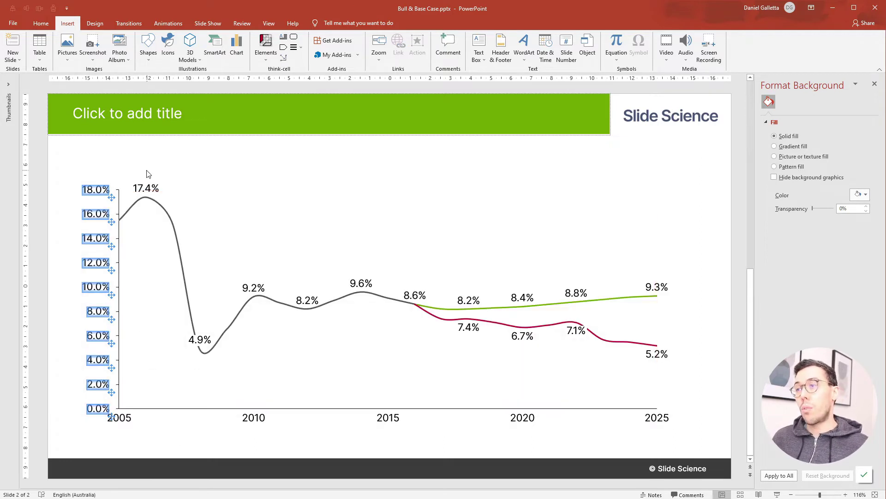
mouse_move(104, 190)
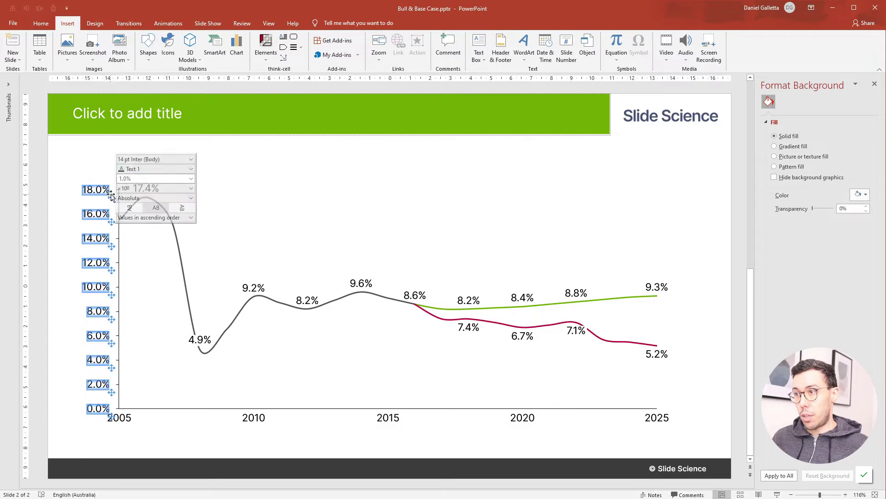
left_click(161, 178)
key("Left")
key("BackSpace")
key("BackSpace")
key("Return")
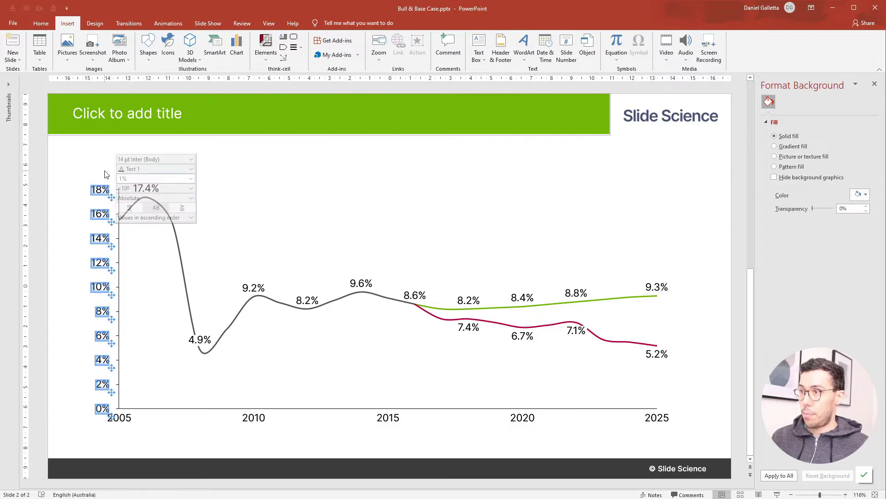
left_click(91, 167)
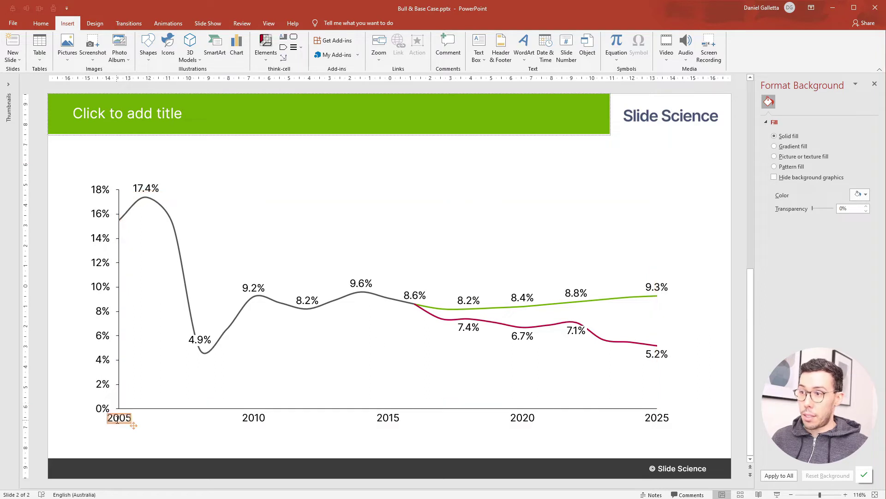
- Widen the year tick spacing and format the year labels as whole numbers, 2004–2026
left_click(167, 409)
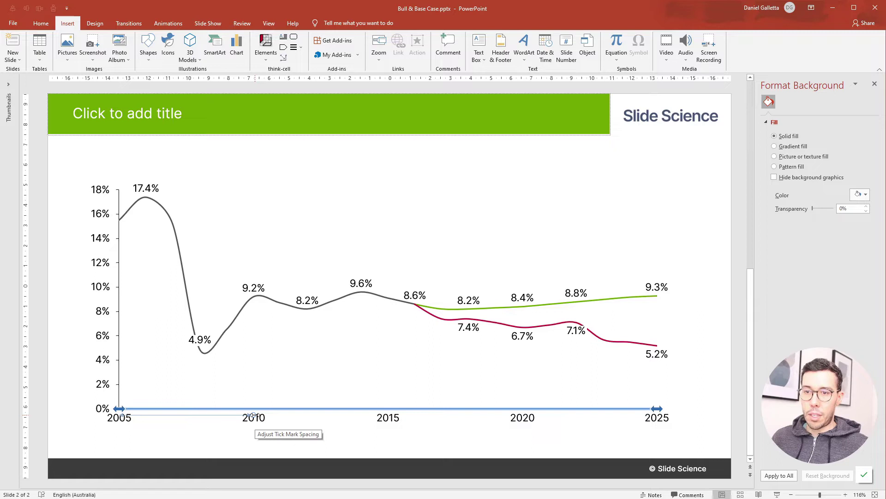
left_click_drag(253, 414, 189, 416)
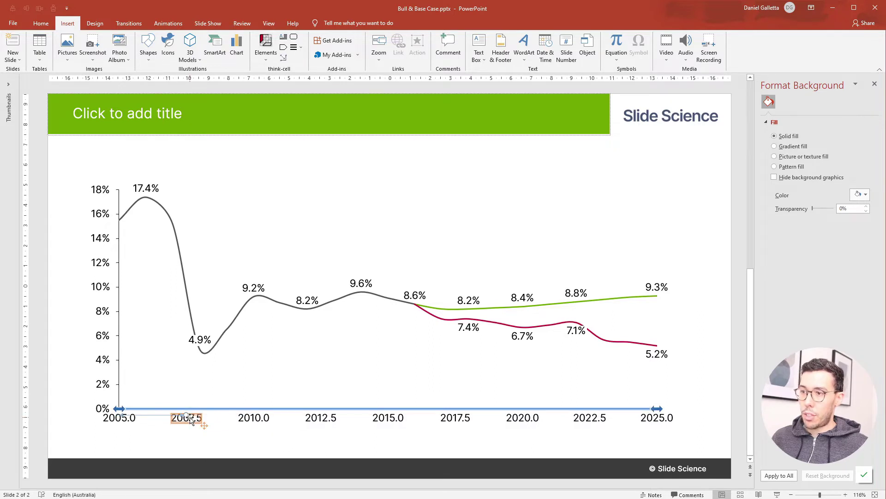
left_click(129, 421)
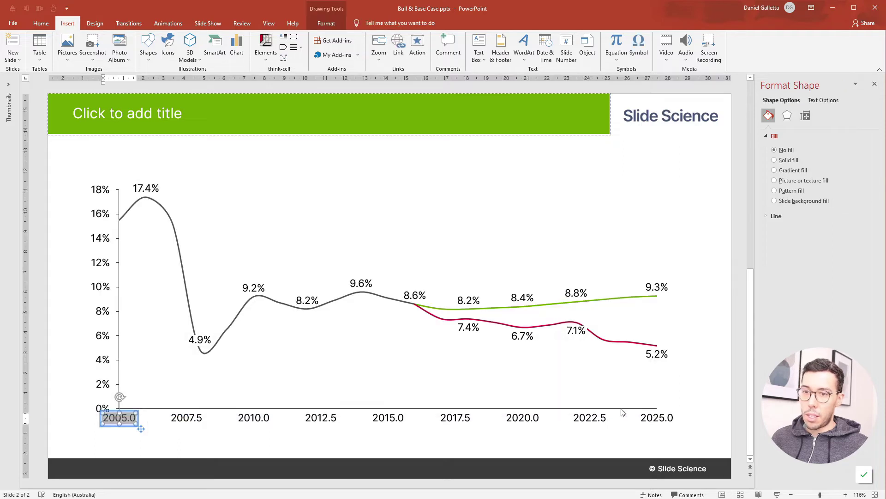
left_click(645, 416, "shift")
left_click(695, 406)
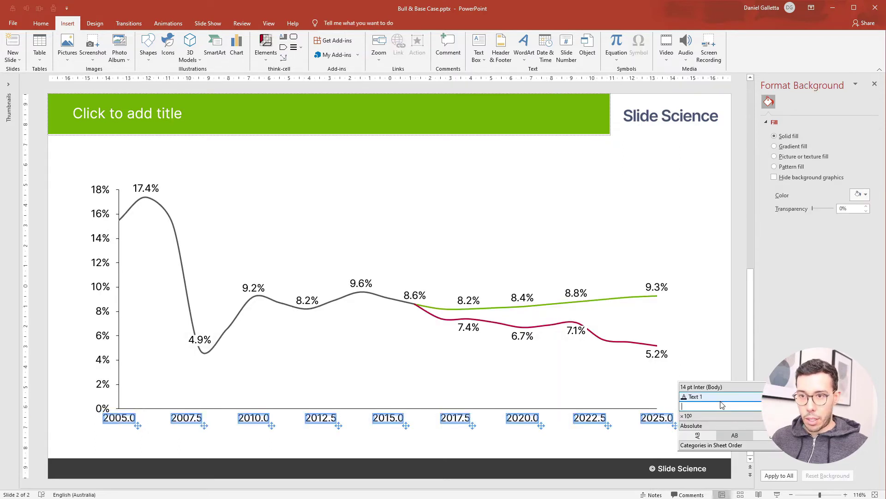
type("1")
key("Return")
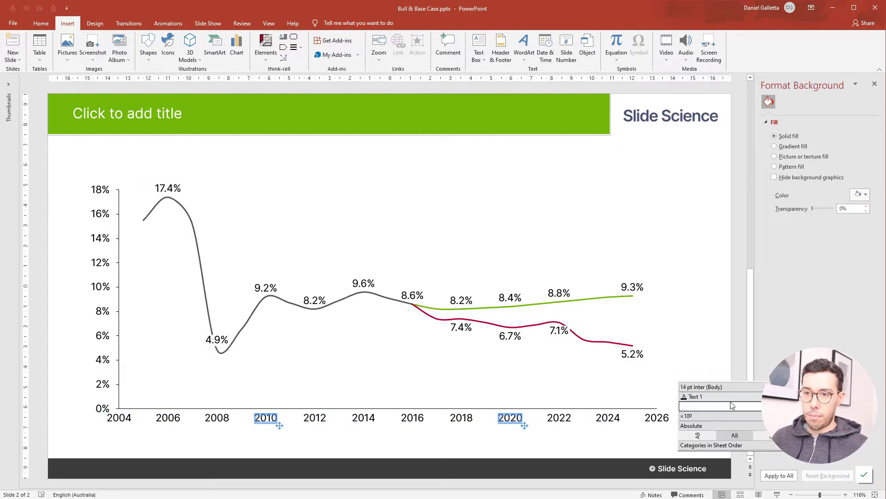
left_click(712, 330)
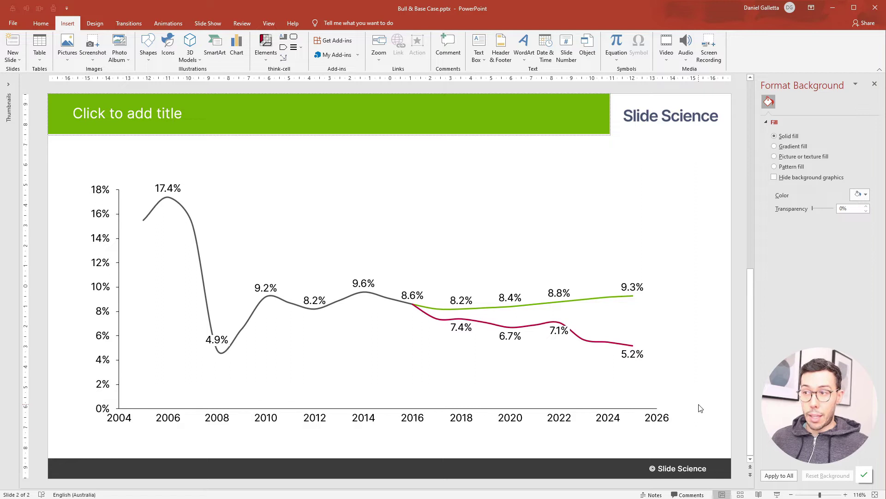
- Add a 'Return on Equity' value axis title and move it left of the axis
left_click(119, 199)
right_click(119, 198)
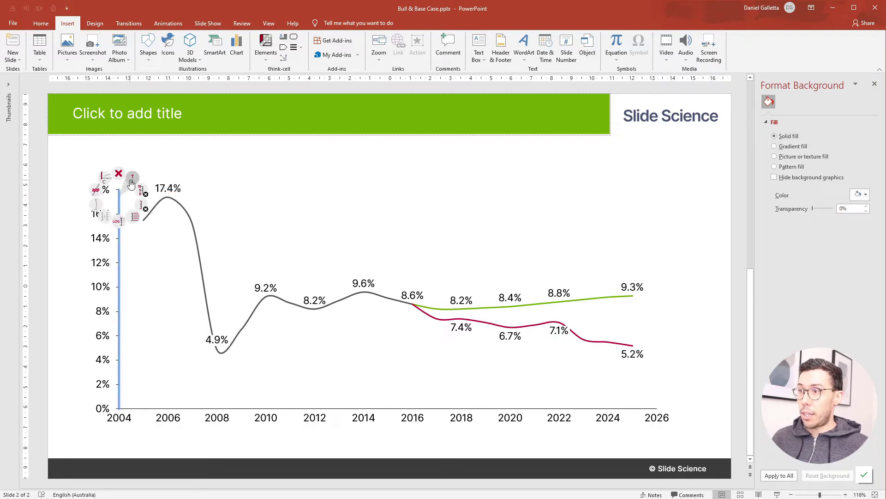
left_click(132, 184)
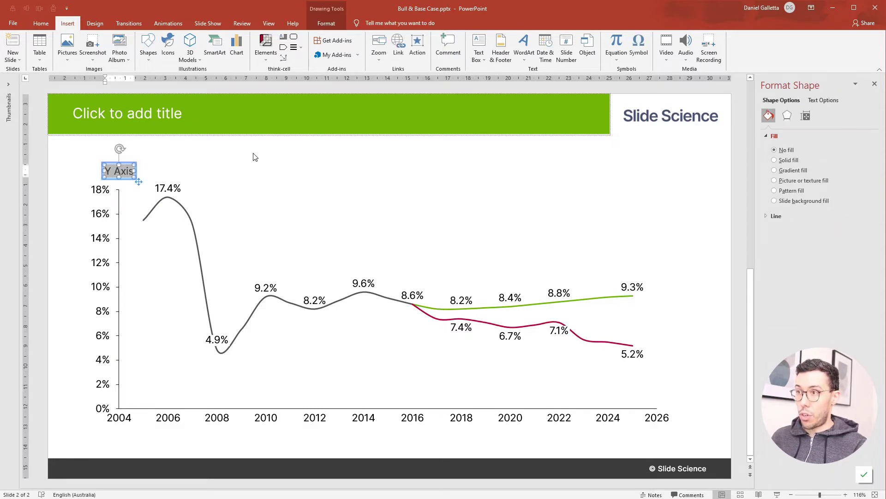
type("Return on Equity")
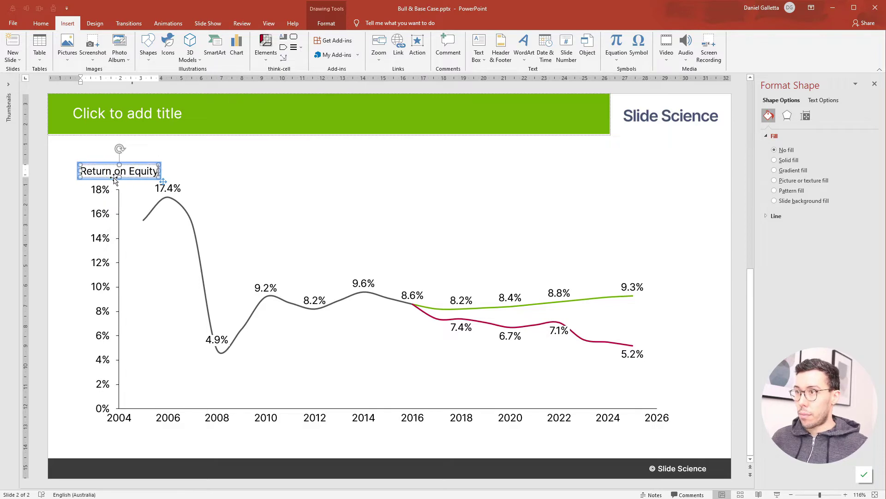
left_click_drag(110, 181, 91, 193)
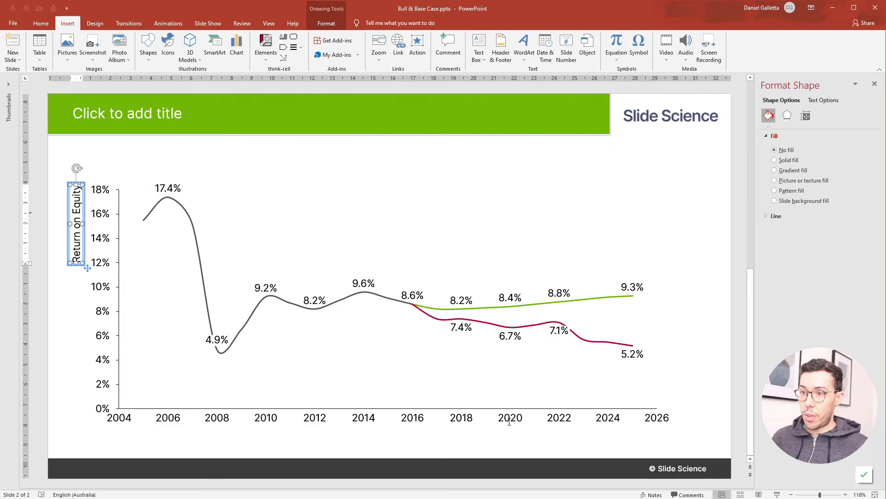
- Add a 'Year' title to the horizontal axis and place it beneath the 2026 end
right_click(637, 409)
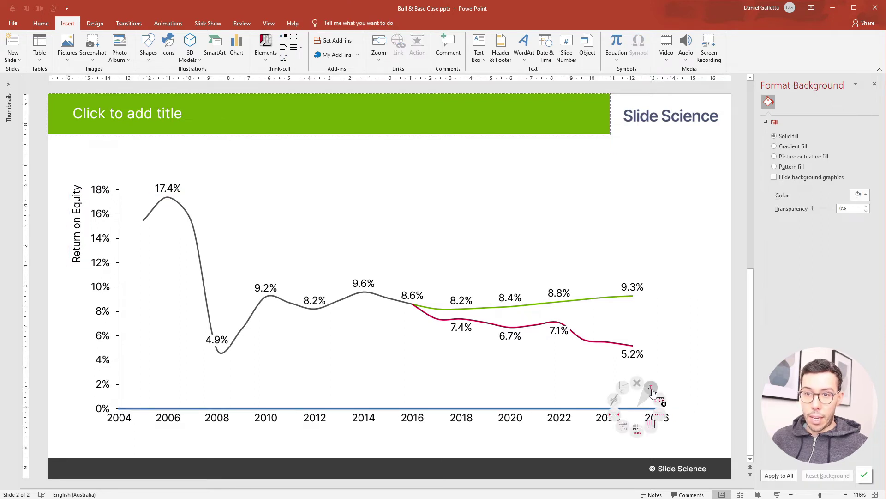
left_click(651, 389)
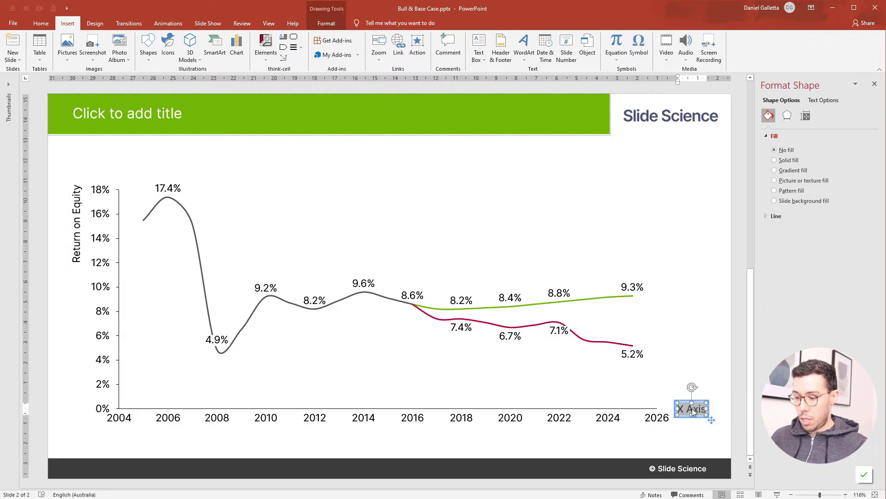
type("Year")
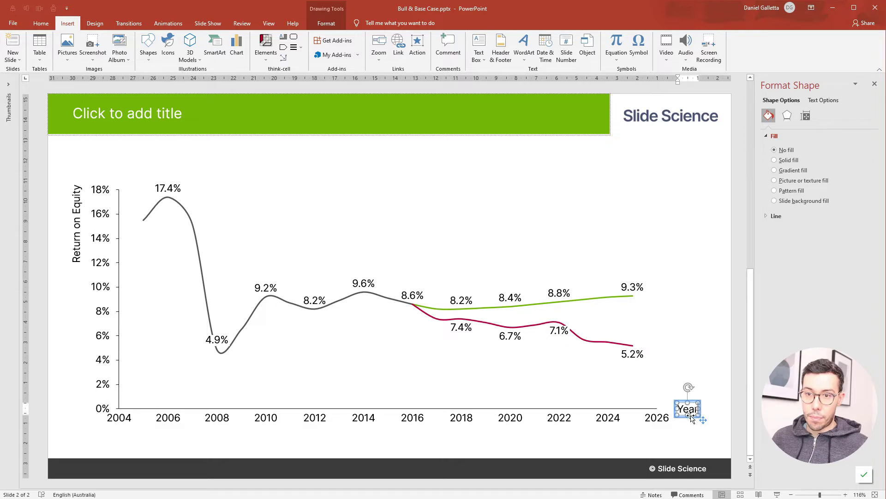
left_click(667, 435)
left_click_drag(665, 440, 666, 441)
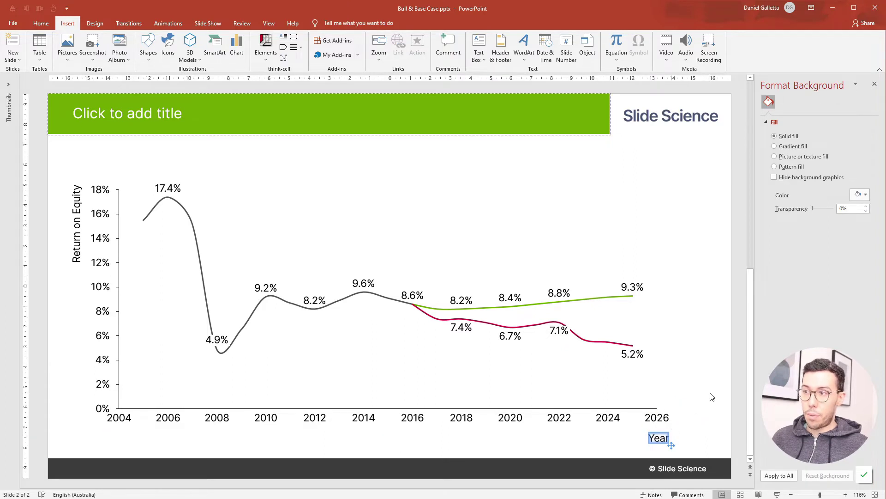
left_click(501, 379)
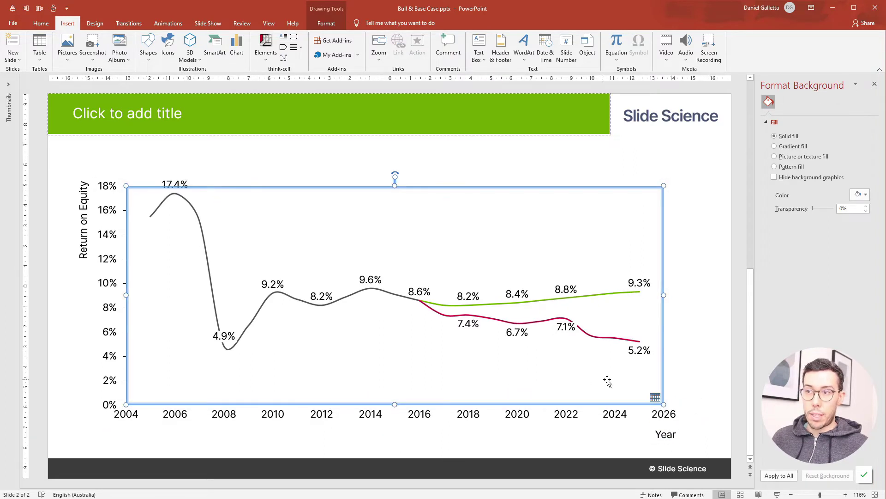
left_click(699, 342)
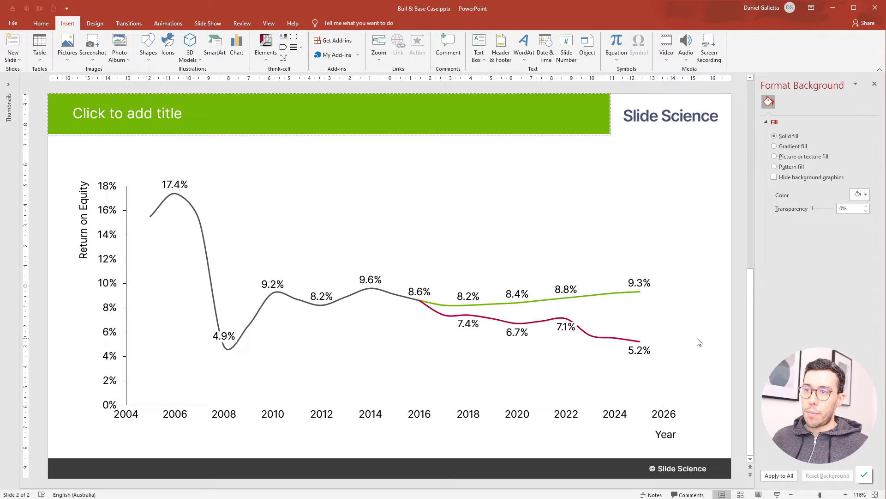
left_click(624, 253)
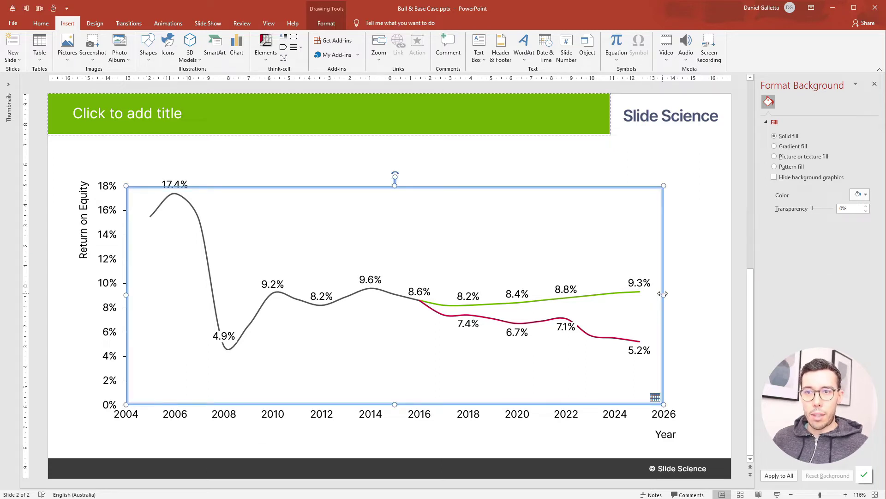
- Drag the chart's right edge left to line up with the green title bar's end
mouse_move(663, 295)
left_mouse_down()
mouse_move(584, 299)
mouse_move(608, 298)
left_mouse_up()
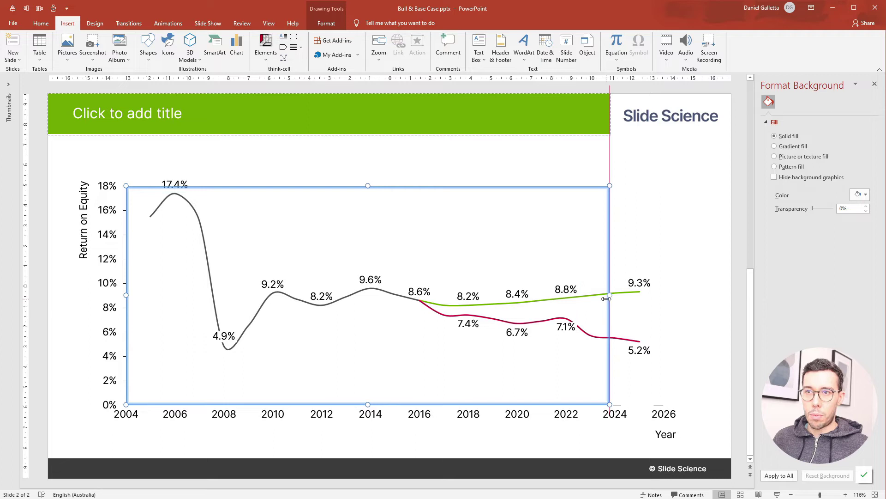
left_click_drag(606, 299, 607, 298)
left_click(667, 312)
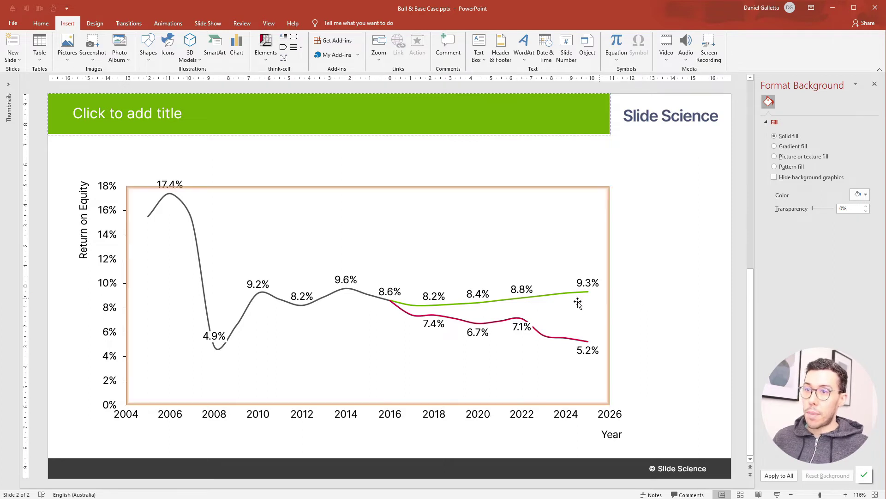
- Make both the green Bull and red Bear forecast lines 2¼ pt dashed
left_click(467, 305)
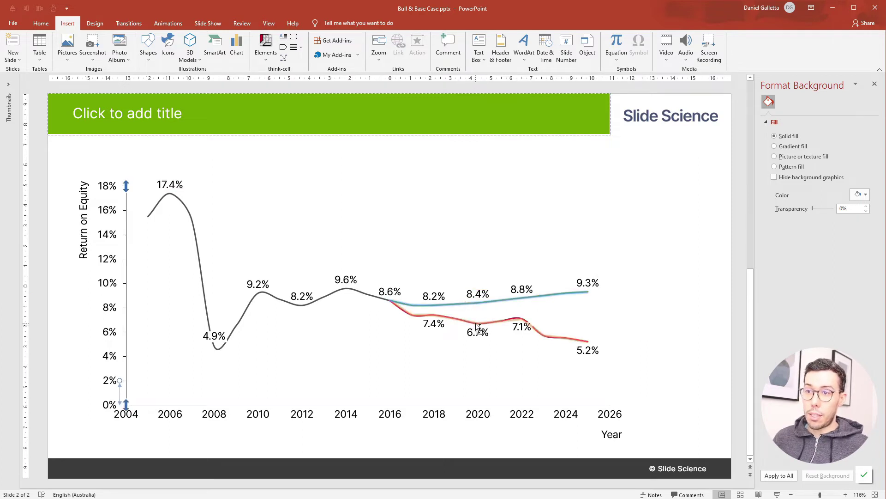
left_click(476, 322, "ctrl")
left_click(629, 328)
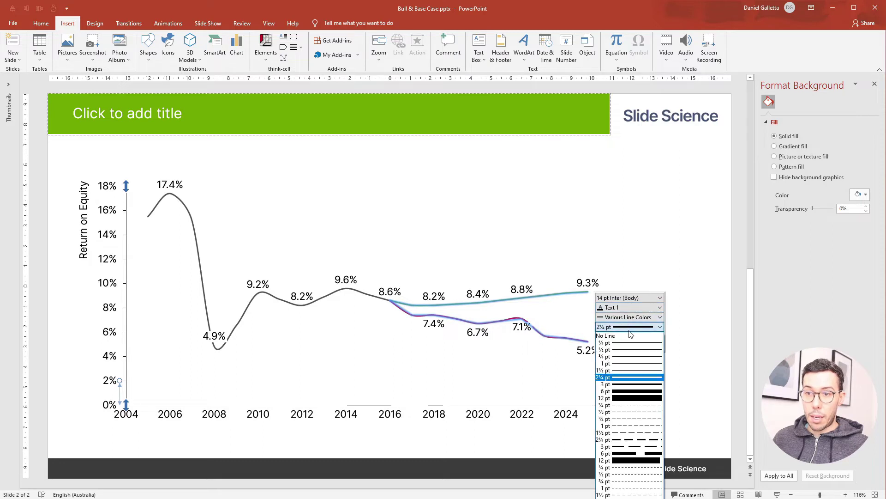
left_click(627, 442)
left_click(686, 393)
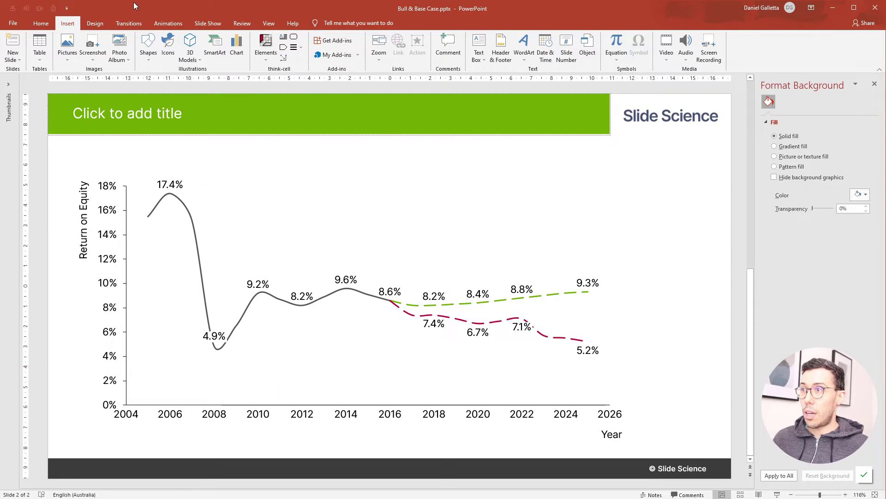
left_click(148, 52)
- Draw a rectangle over the 2016–2026 forecast area and fill it light grey
left_click(181, 78)
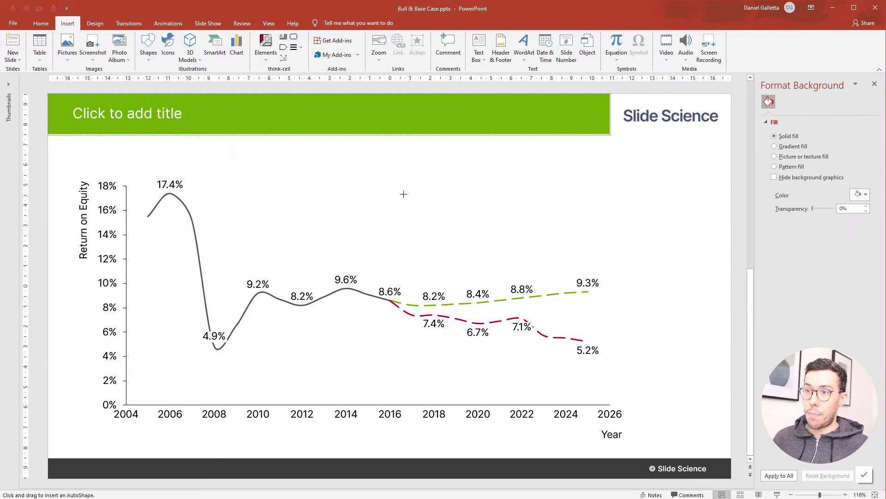
mouse_move(386, 178)
left_mouse_down()
mouse_move(562, 318)
mouse_move(625, 392)
mouse_move(625, 402)
mouse_move(610, 402)
left_mouse_up()
left_click(340, 37)
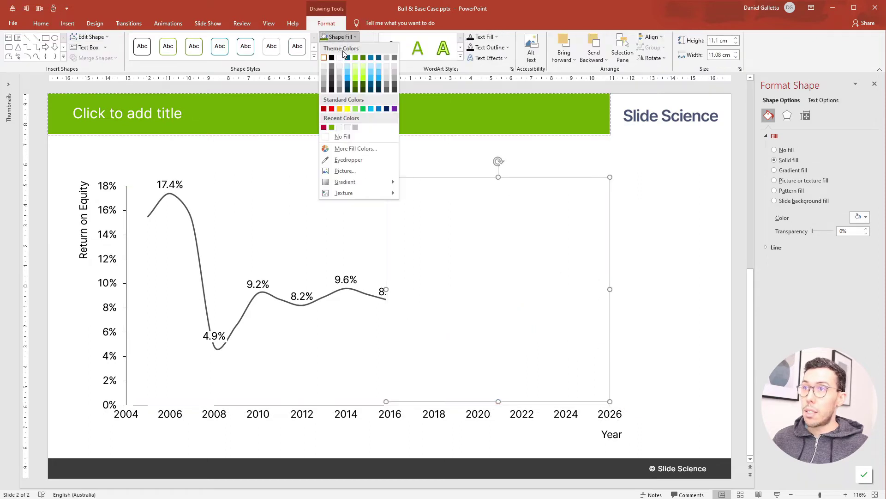
left_click(326, 66)
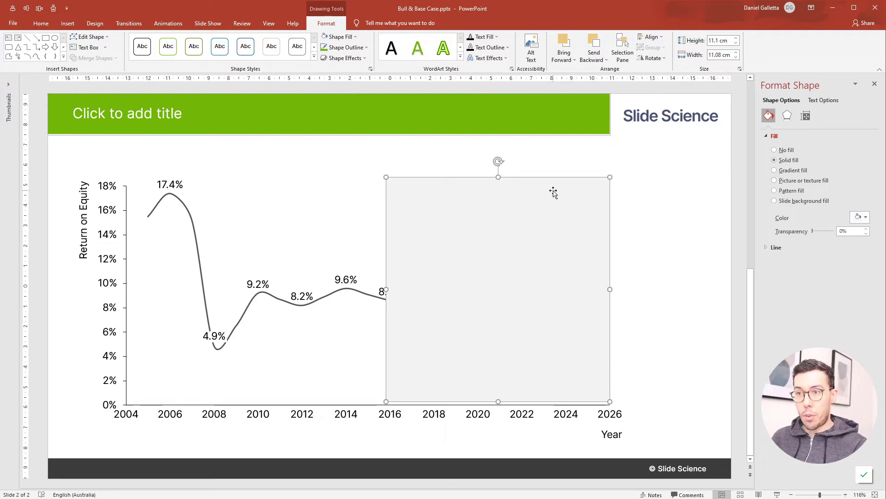
- Label the box 'Forecast' in light grey italics, centred at the top, one line down
type("Forecast")
key("ctrl+a")
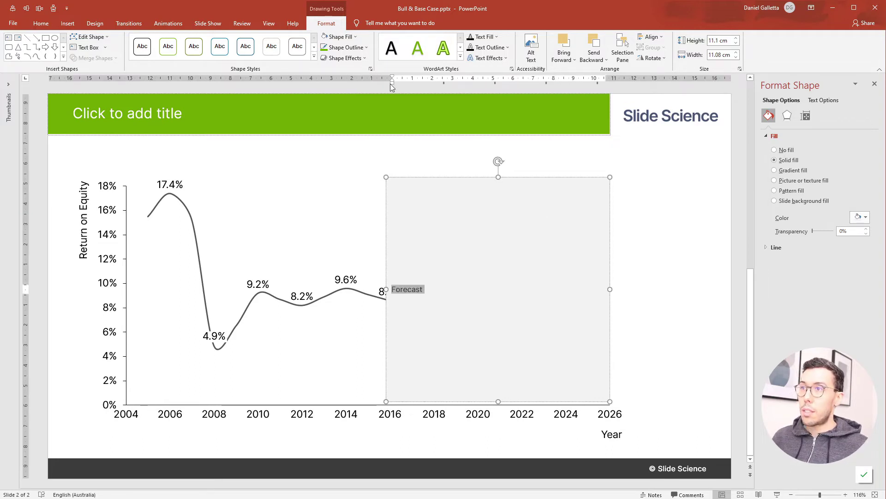
left_click(40, 23)
left_click(295, 54)
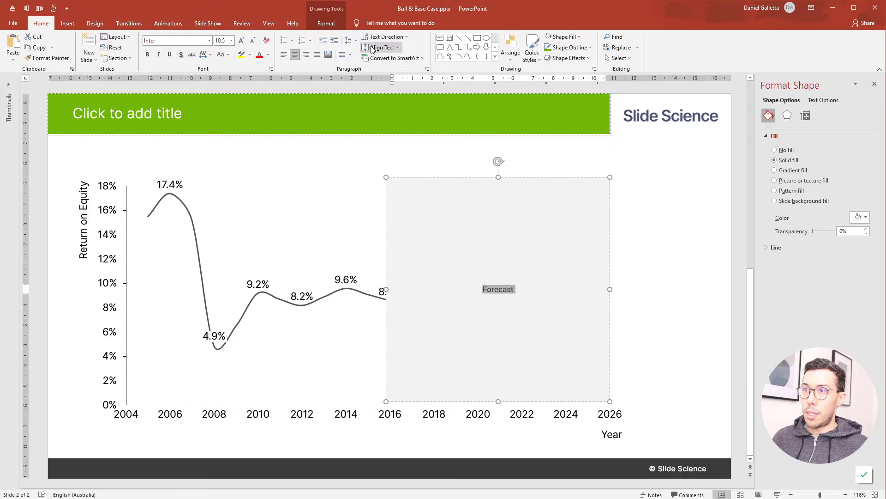
left_click(379, 47)
left_click(380, 71)
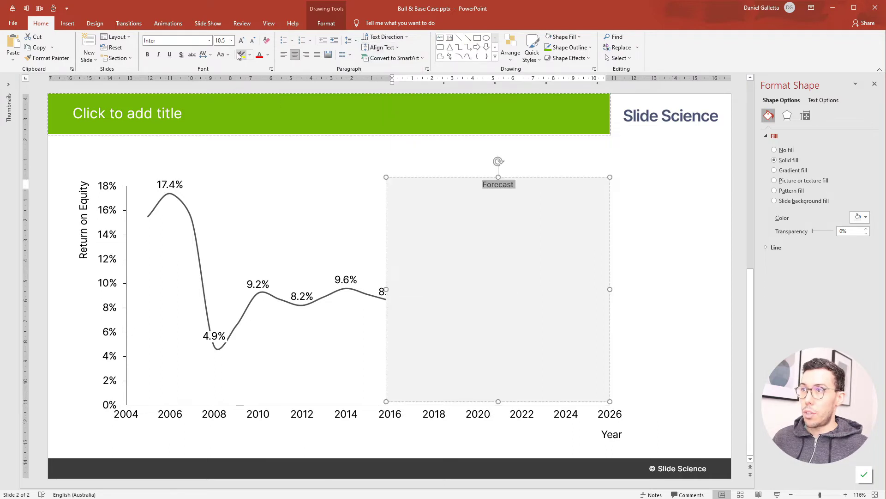
key("ctrl+i")
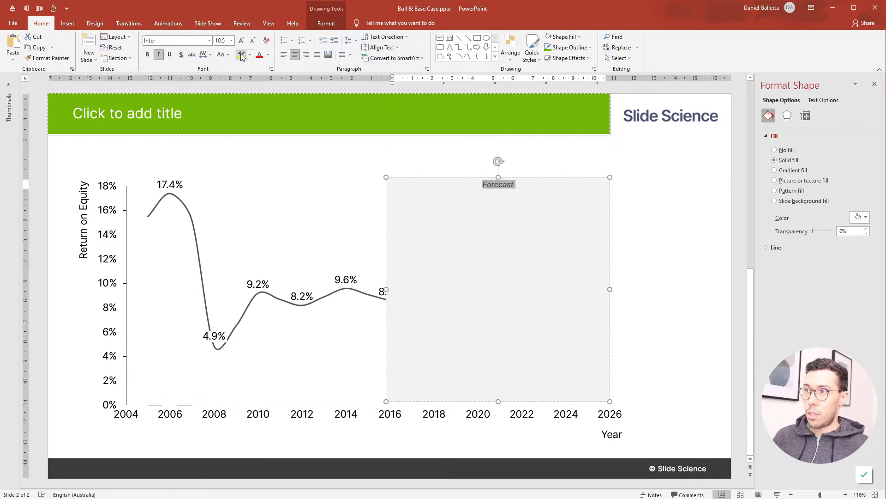
left_click(267, 55)
left_click(261, 107)
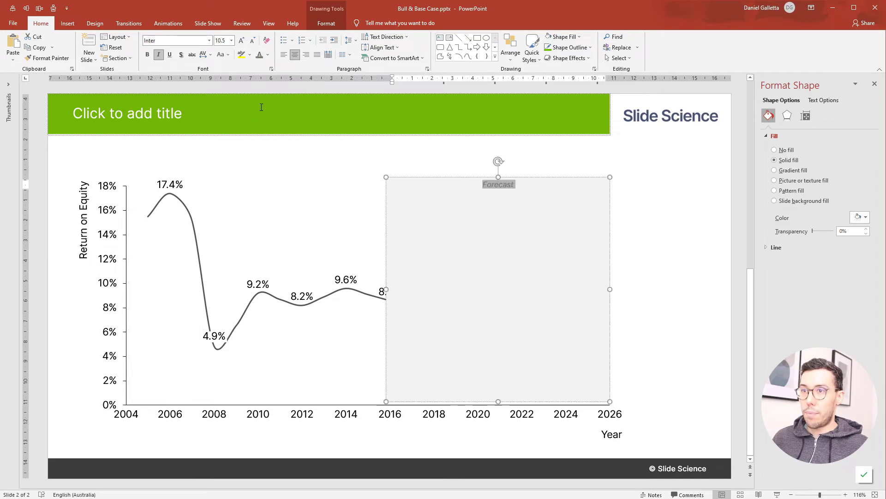
key("Left")
key("Return")
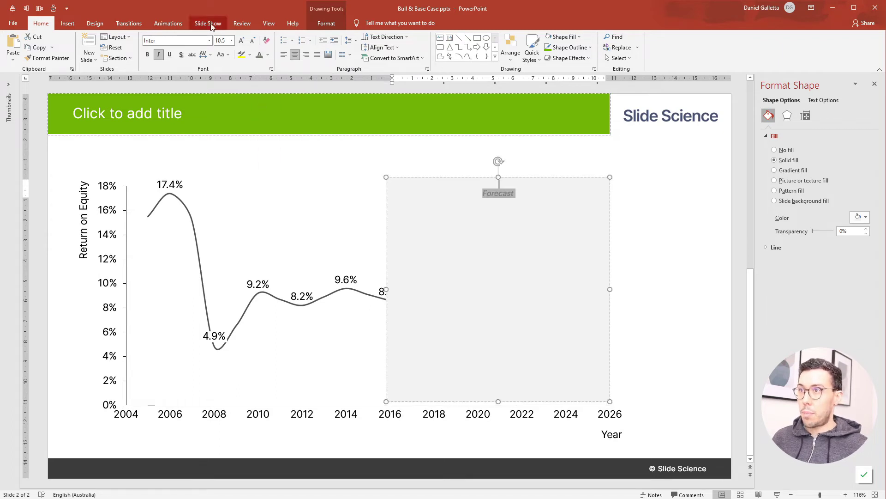
left_click(664, 202)
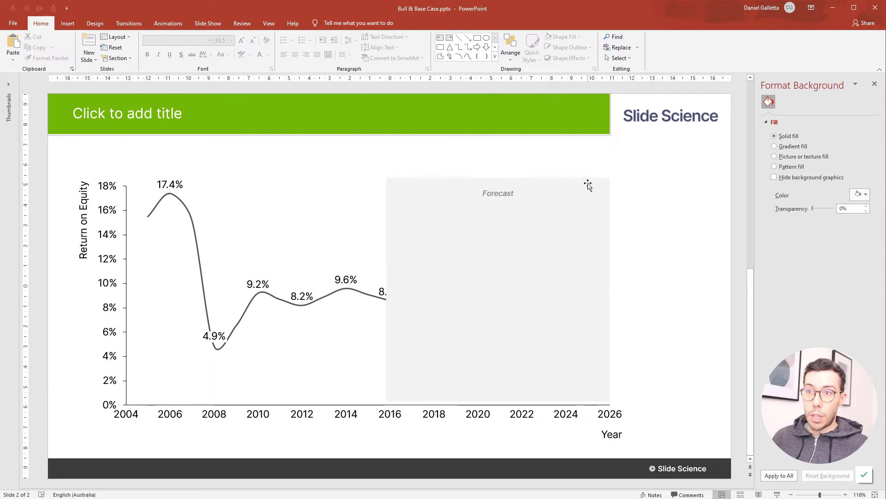
- Nudge the Forecast box into place, trim its right side to the chart end, and send it to back
left_click_drag(584, 186, 588, 189)
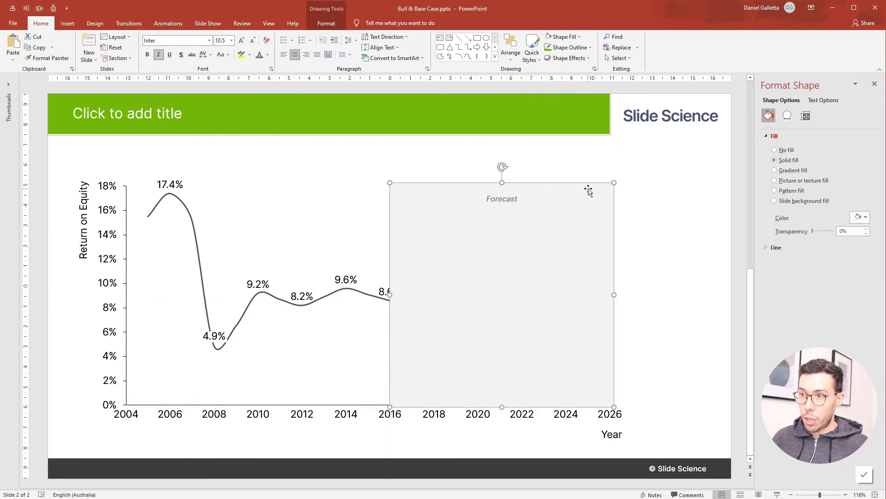
left_click(688, 248)
left_click(562, 238)
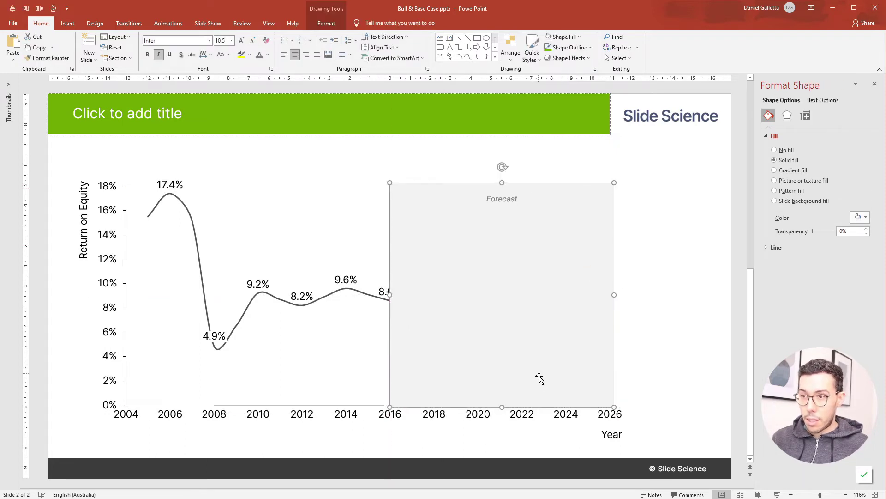
key("Up")
key("Up")
left_click(693, 366)
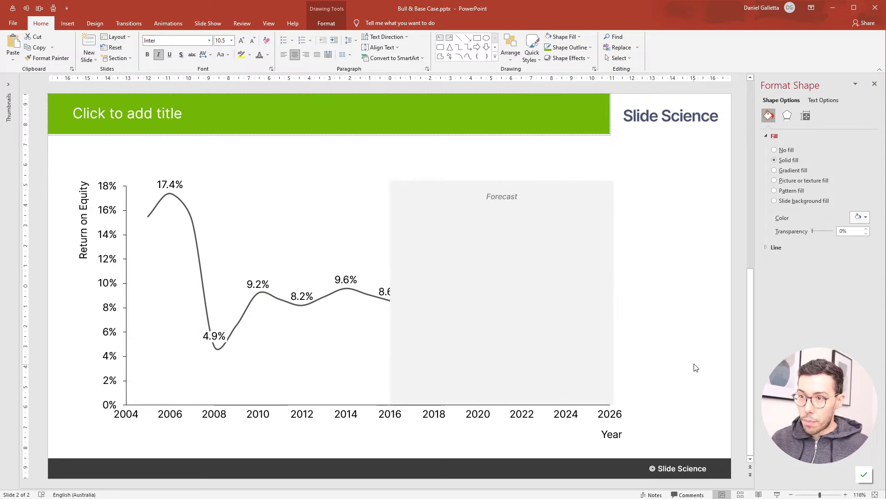
left_click(605, 363)
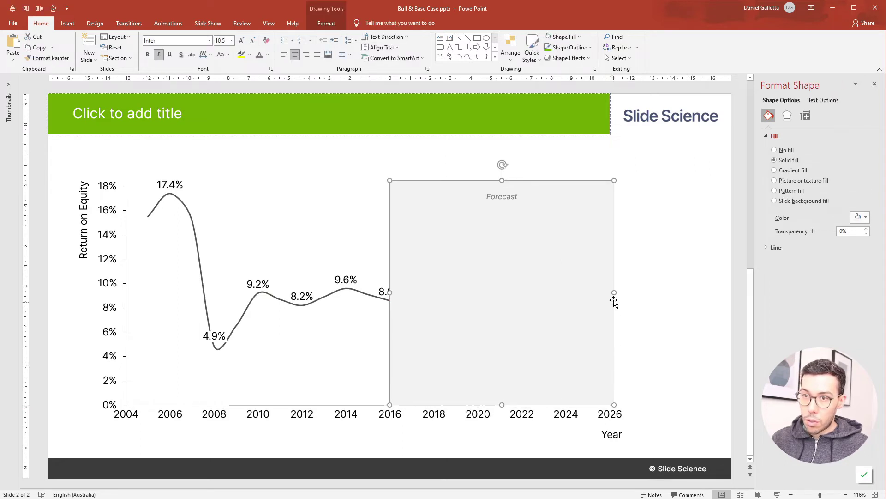
left_click_drag(612, 292, 609, 291)
left_click(643, 297)
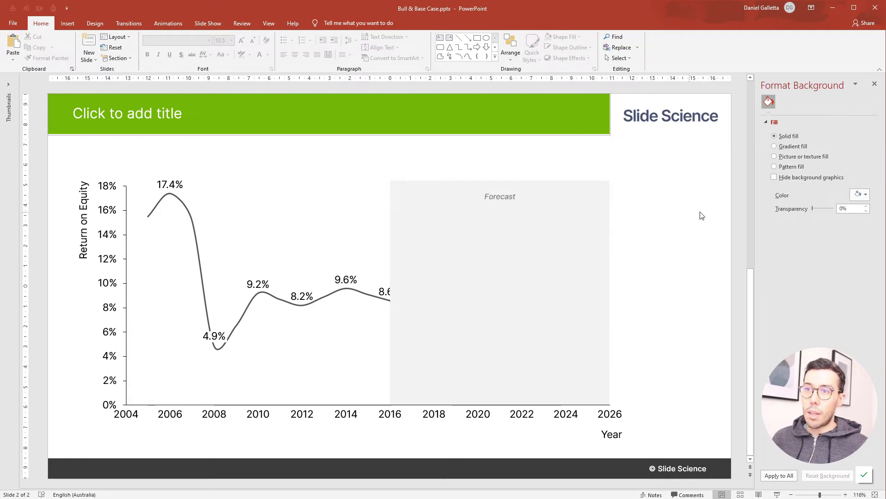
right_click(604, 185)
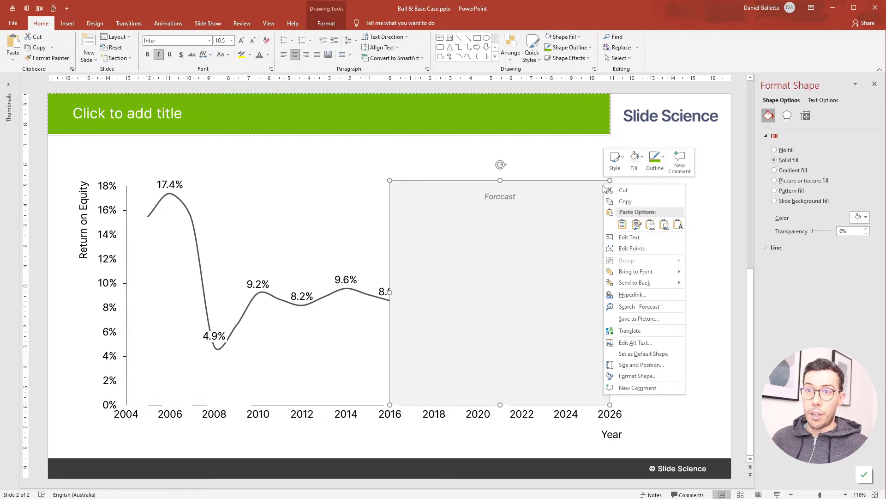
left_click(646, 283)
left_click(674, 266)
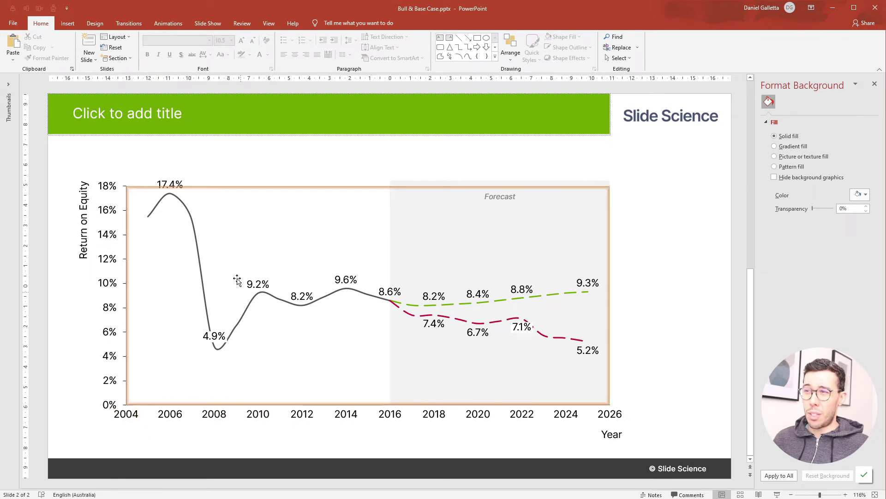
- Shrink the chart's text size and space the value axis labels every 2%
left_click(238, 228)
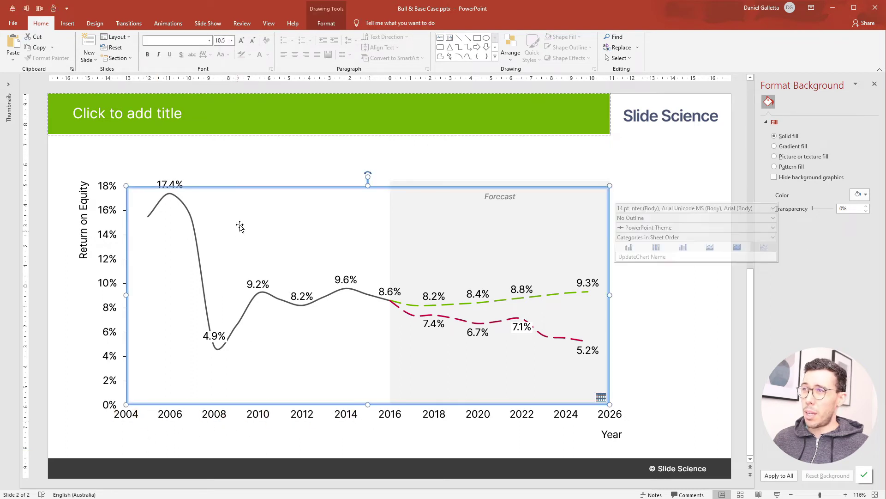
left_click(250, 42)
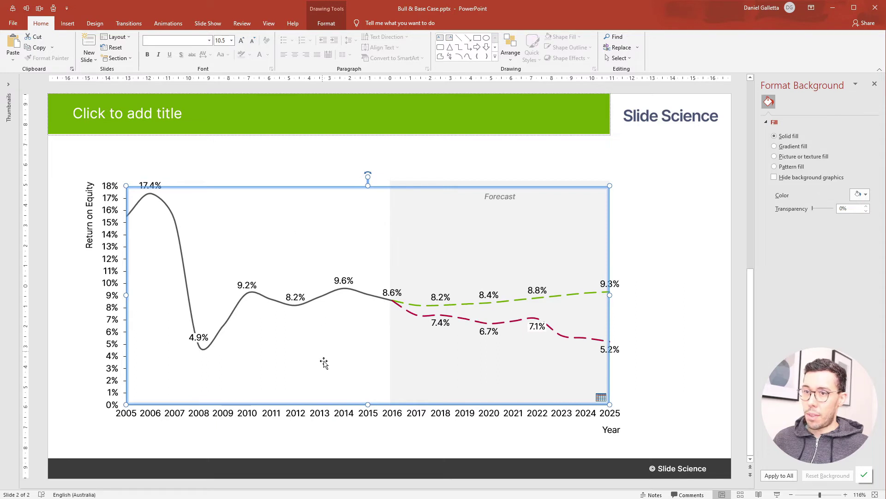
left_click(270, 448)
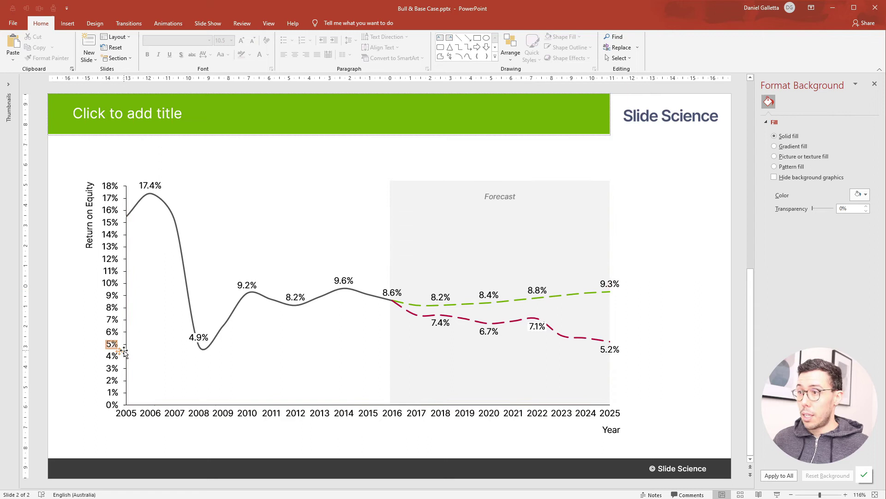
left_click(121, 365)
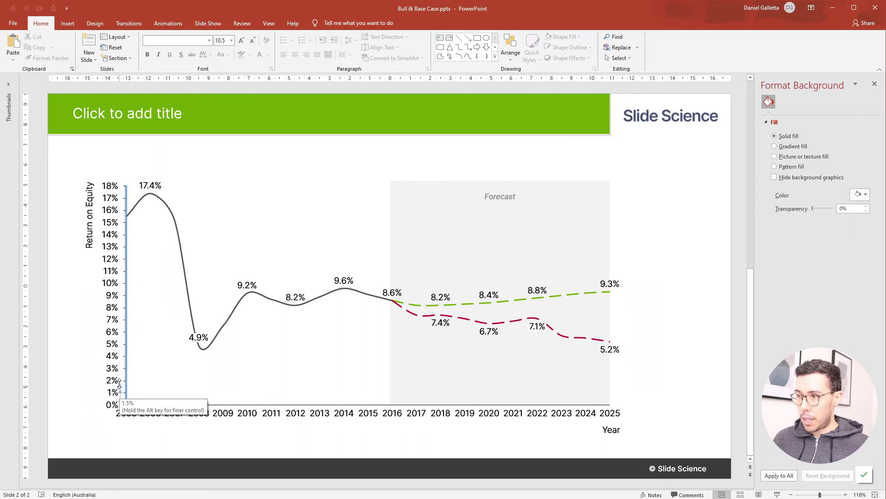
left_click_drag(120, 392, 119, 379)
left_click(203, 440)
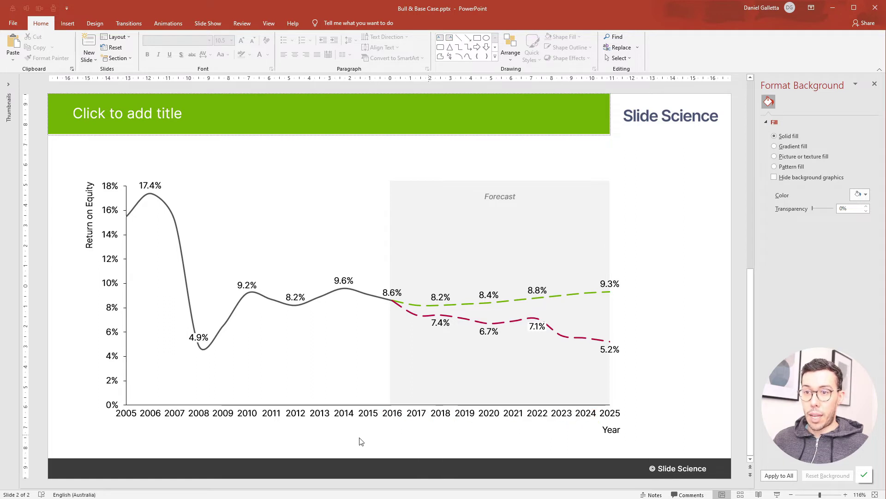
- Format all year axis labels as two-digit years, 05 through 25
left_click(129, 414)
left_click_drag(129, 414, 635, 407)
left_click(657, 400)
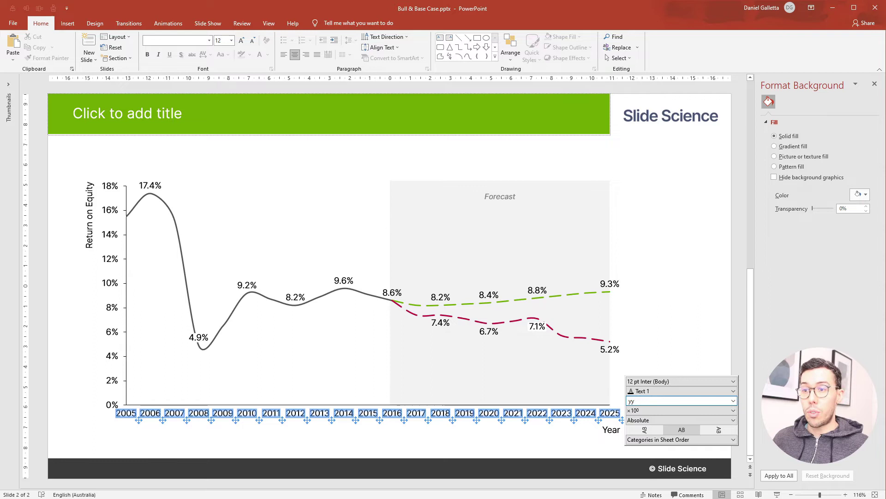
left_click(672, 361)
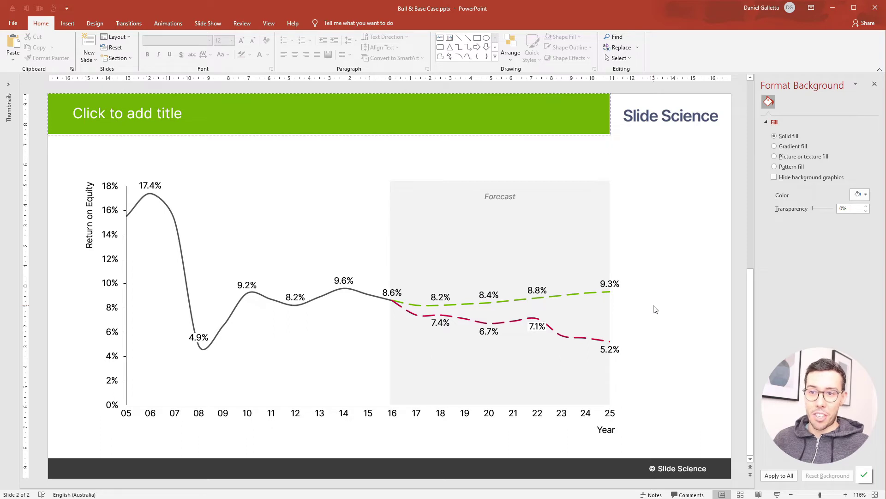
- Extend the year axis one period to 26, then delete the '26' label
left_click(602, 405)
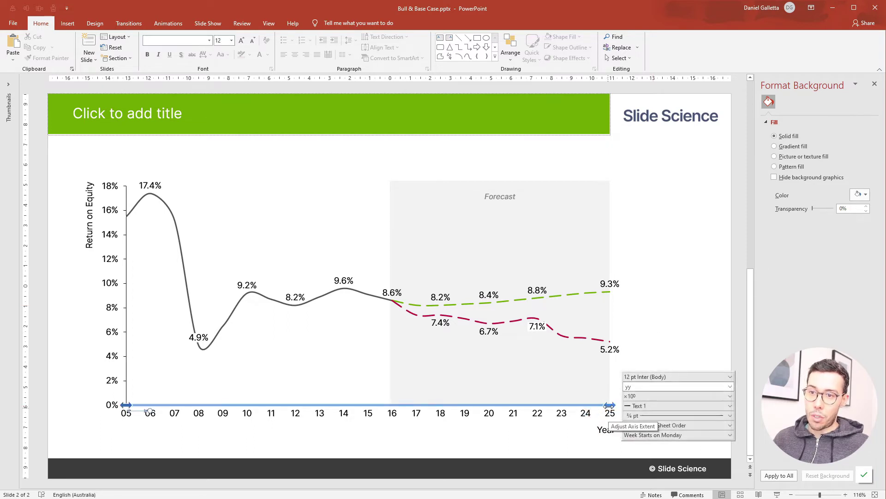
left_click_drag(610, 404, 646, 405)
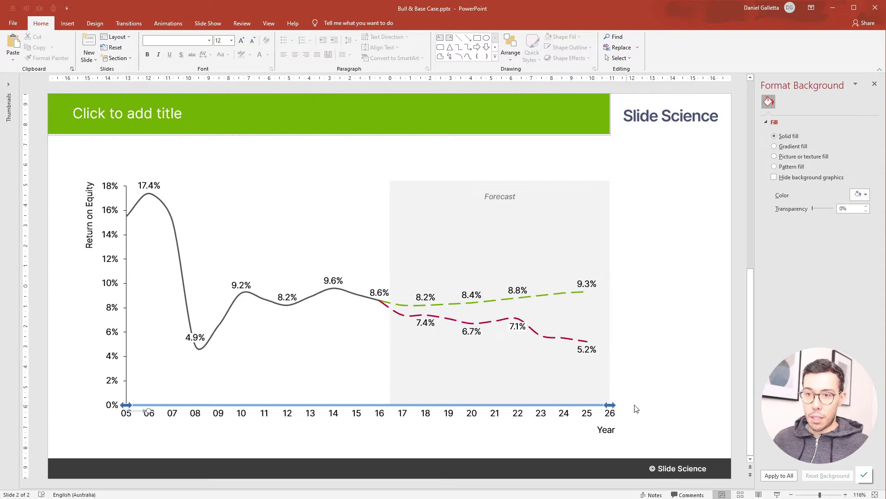
left_click(610, 414)
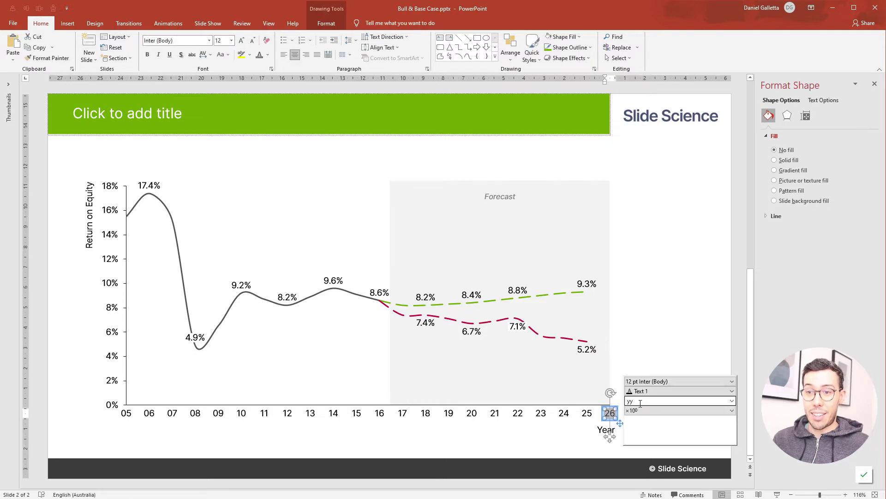
key("Delete")
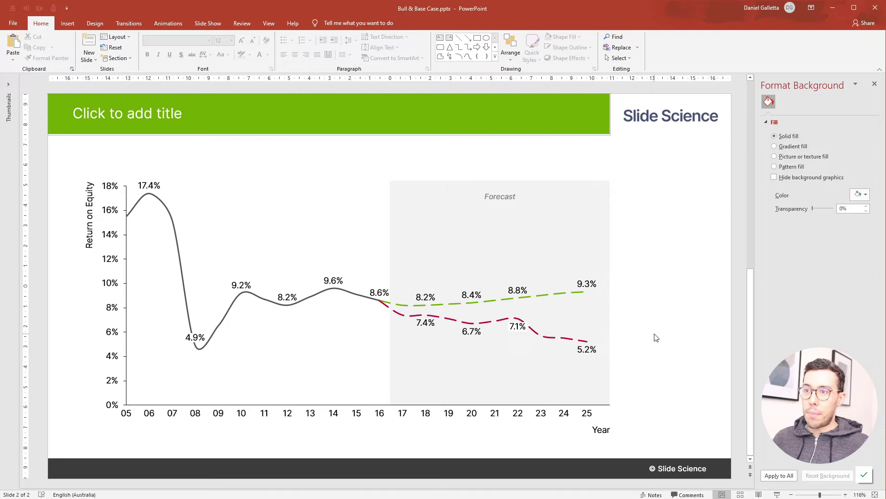
- Add a box beside the bull line end reading 'Bull Case' / 'Steady state, no digital disruption'
left_click(68, 23)
left_click(148, 51)
left_click(180, 82)
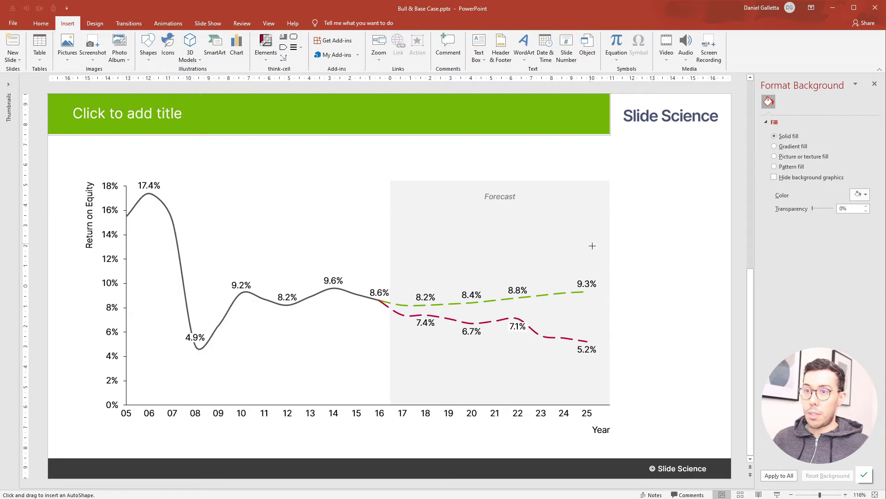
left_click_drag(614, 274, 683, 316)
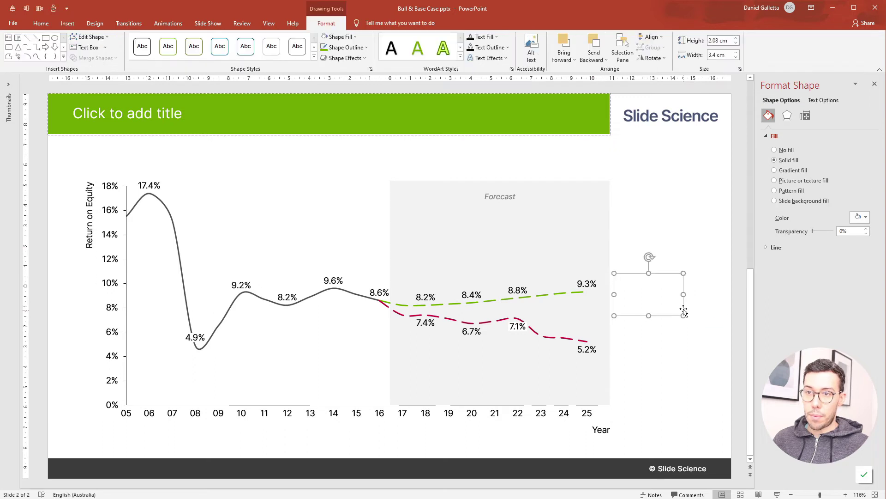
left_click_drag(646, 293, 646, 294)
type("Bull Case")
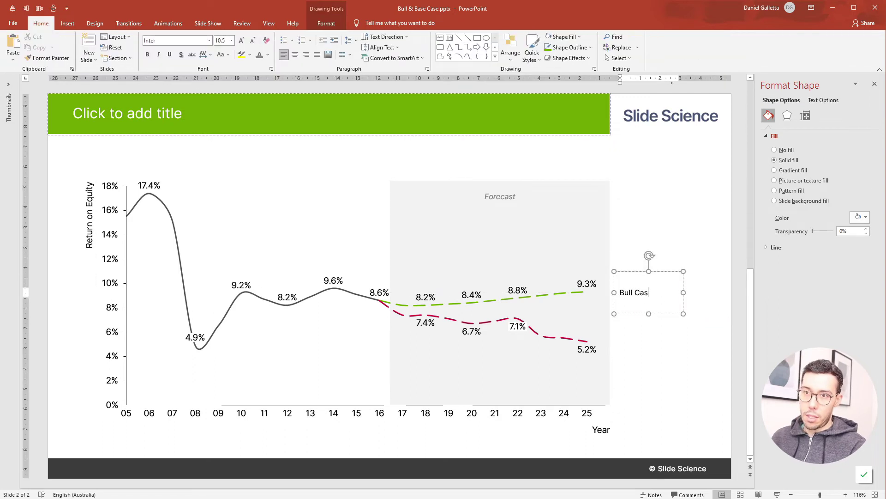
key("Return")
type("Steady state, no digital disruption")
- Duplicate it below as 'Bear Case' / 'Unmitigated digital disruption'
left_click_drag(683, 292, 682, 356)
double_click(627, 335)
type("Bear Case")
left_click_drag(620, 344, 679, 353)
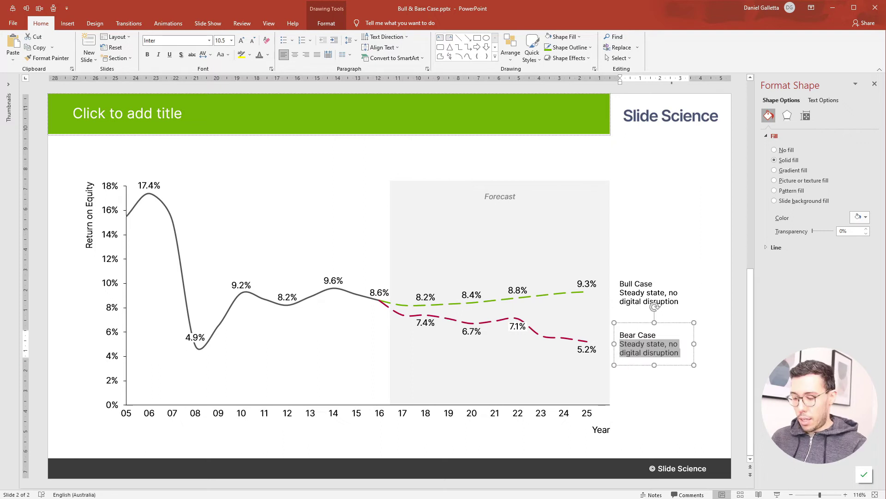
type("Unmitigated digital disruption")
left_click(664, 257)
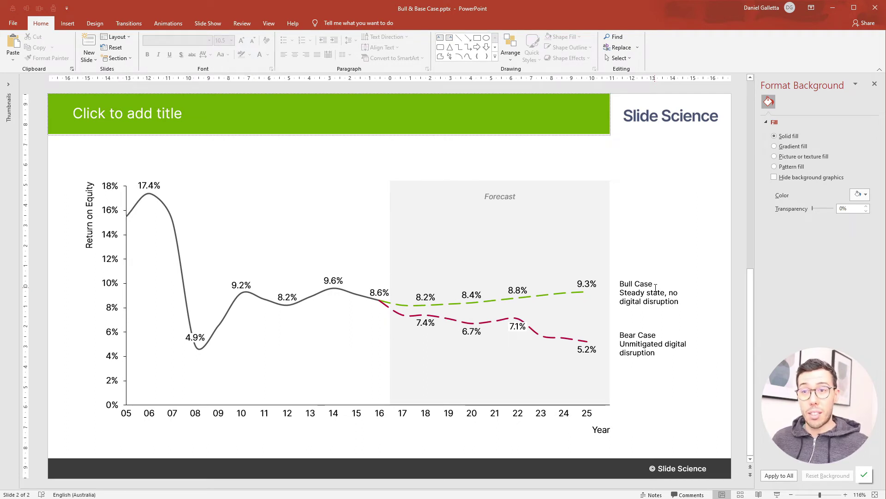
- Make the Bull Case heading green in Inter Semi Bold
triple_click(626, 284)
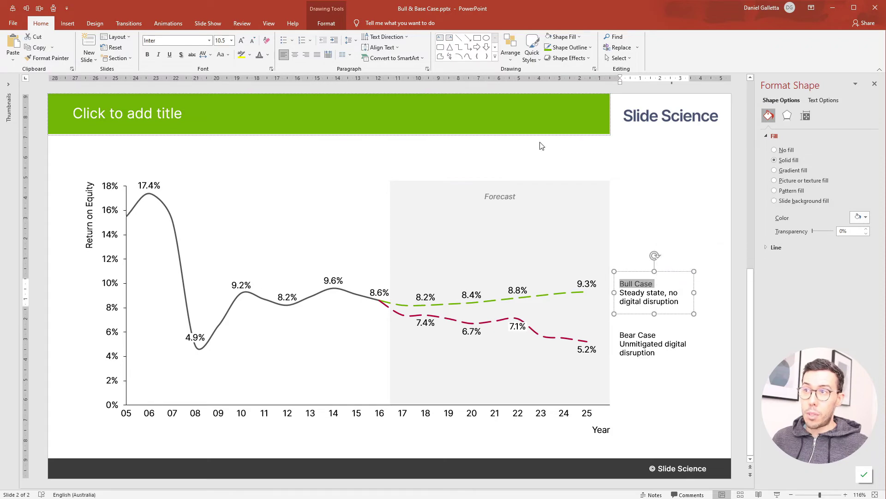
left_click(268, 56)
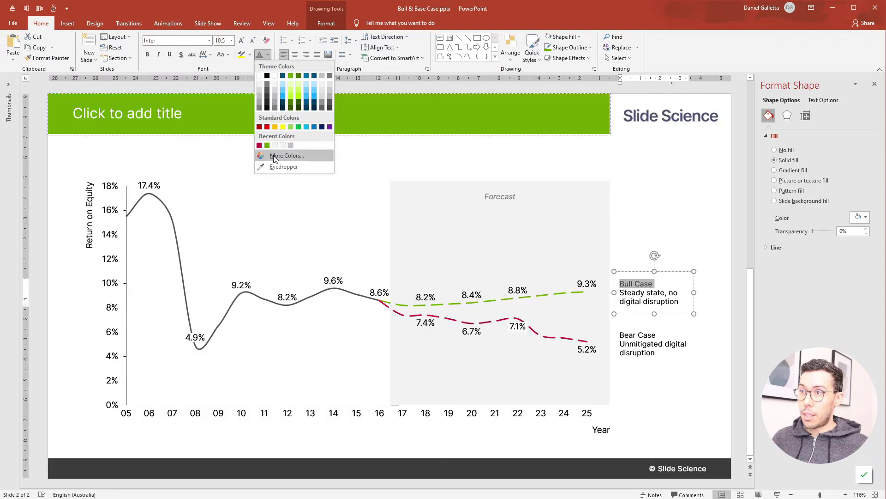
left_click(267, 145)
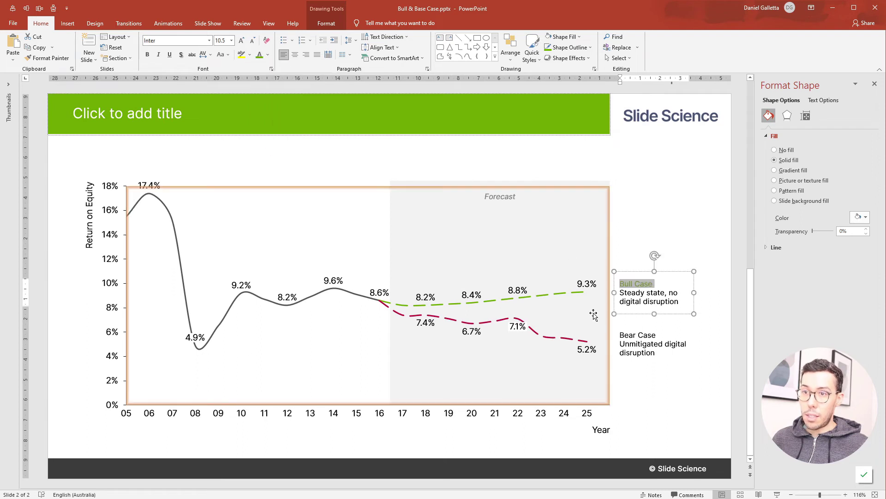
left_click(185, 40)
type("Inter S")
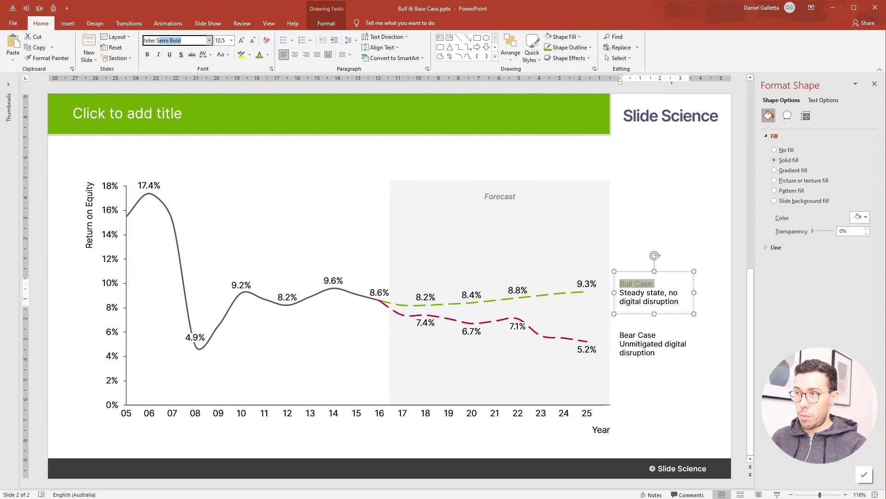
type("em")
key("Return")
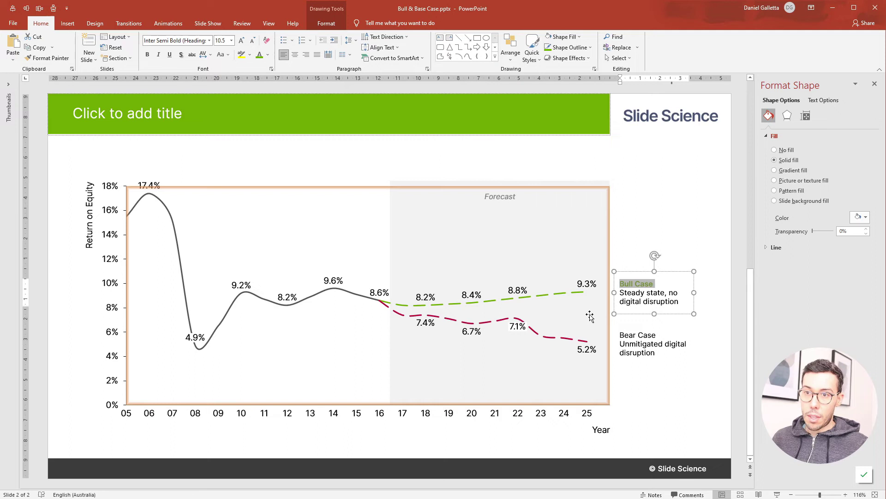
- Make the Bear Case heading red in Inter Semi Bold
left_click_drag(621, 335, 656, 336)
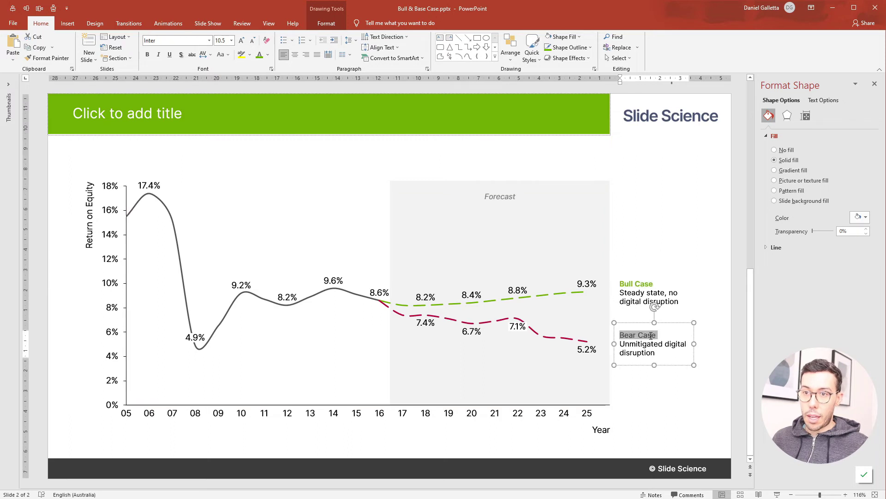
left_click(269, 57)
left_click(260, 144)
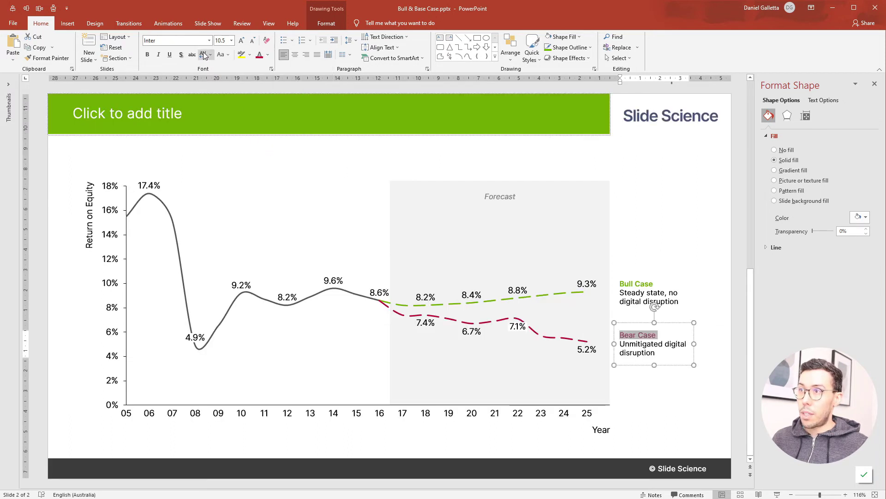
left_click(195, 41)
type("Inter Semi Bold")
key("Return")
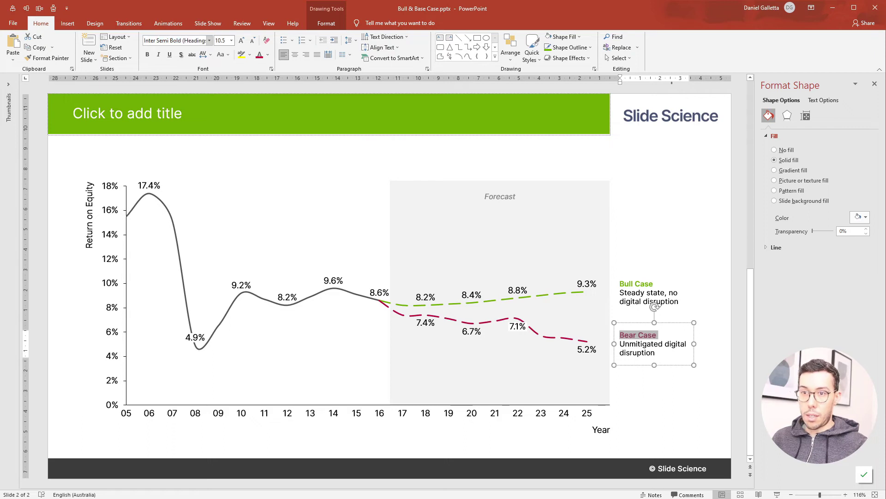
left_click(482, 352)
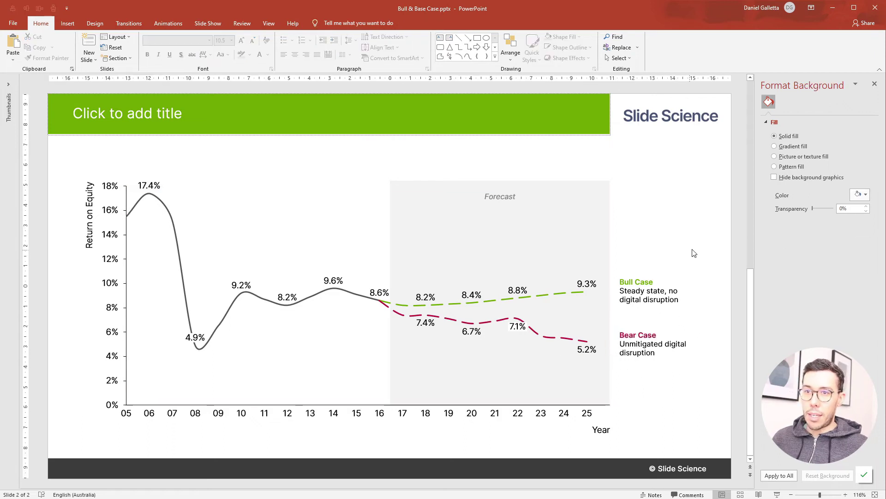
left_click_drag(706, 243, 693, 291)
left_click(518, 290)
left_click(517, 290)
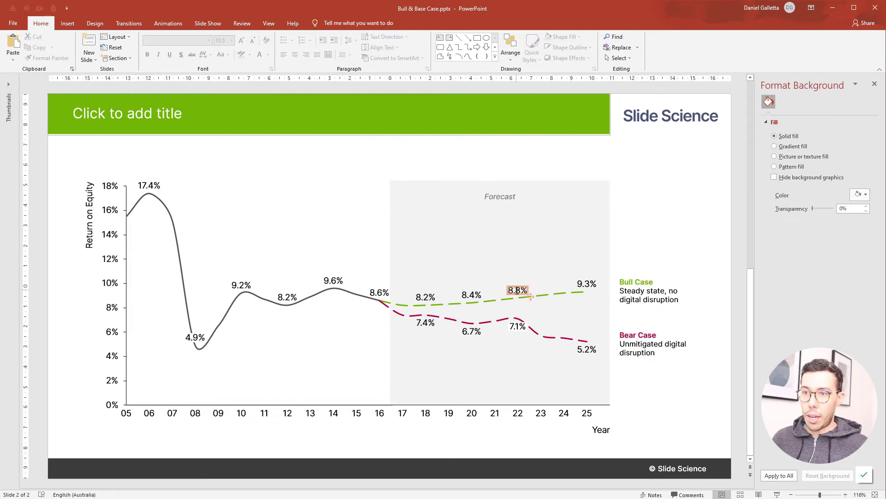
- Escape out of the current selection to start enlarging the Bull Case and Bear Case labels
key("Escape")
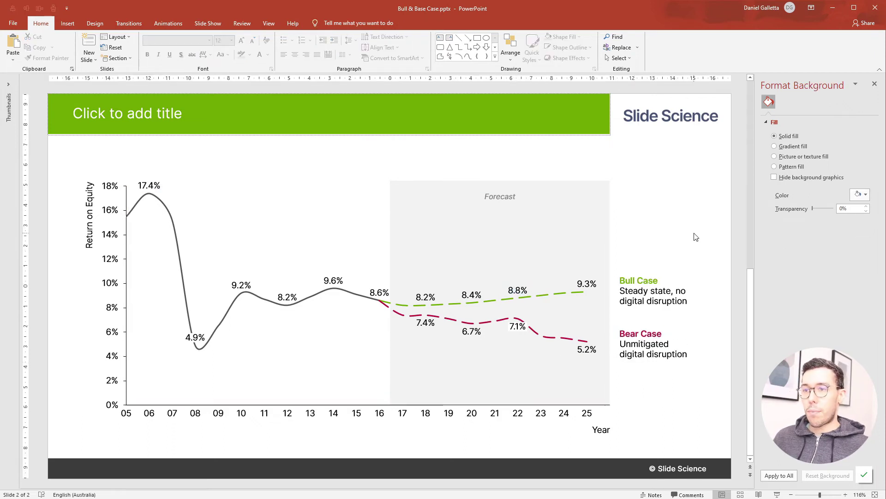
- Add a −44% level difference arrow from the 9.3% bull end point to the 5.2% bear point
left_click(589, 293)
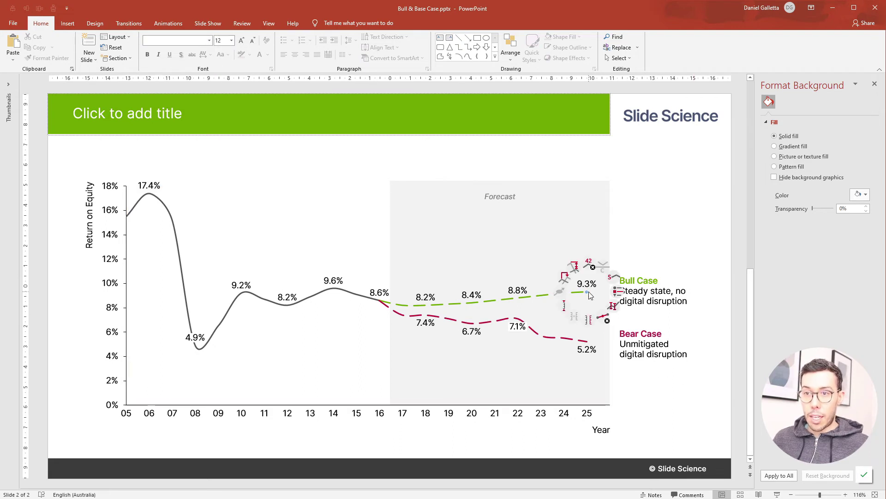
left_click(576, 268)
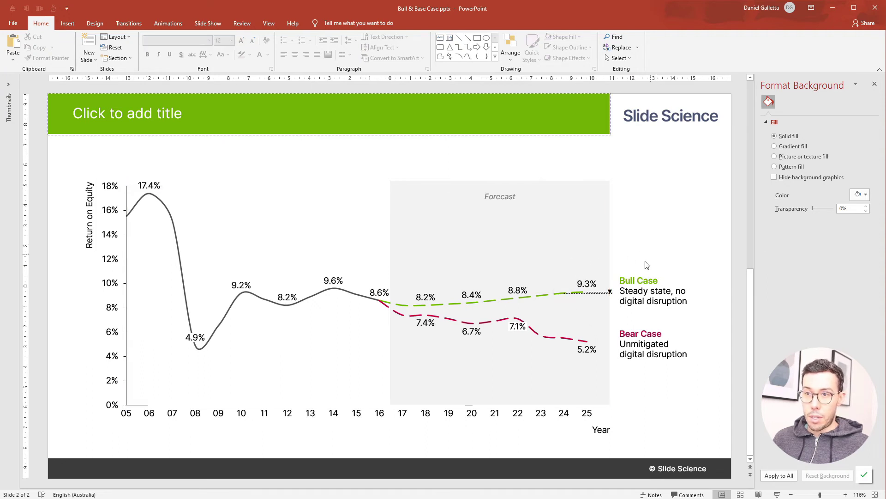
left_click(571, 294)
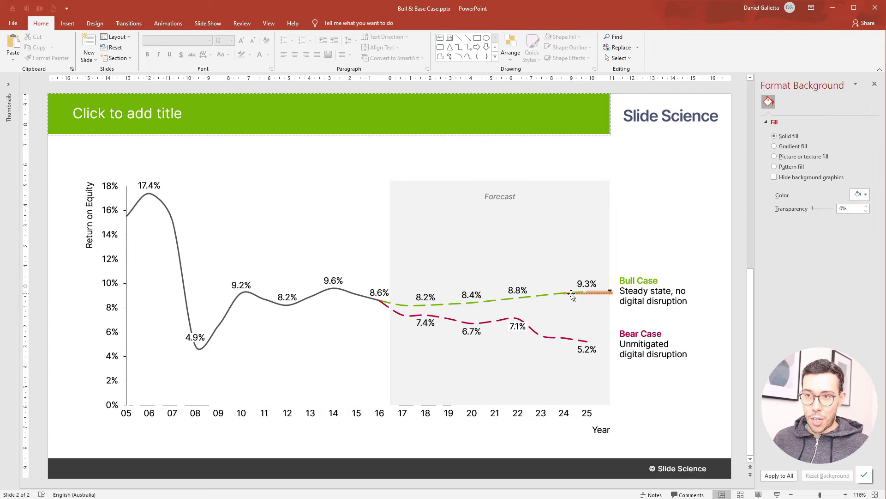
left_click_drag(572, 294, 592, 342)
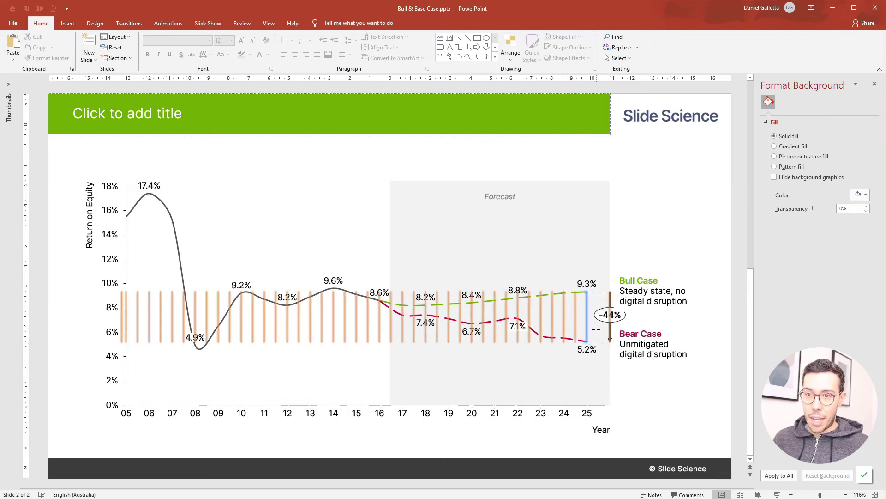
left_click(665, 273)
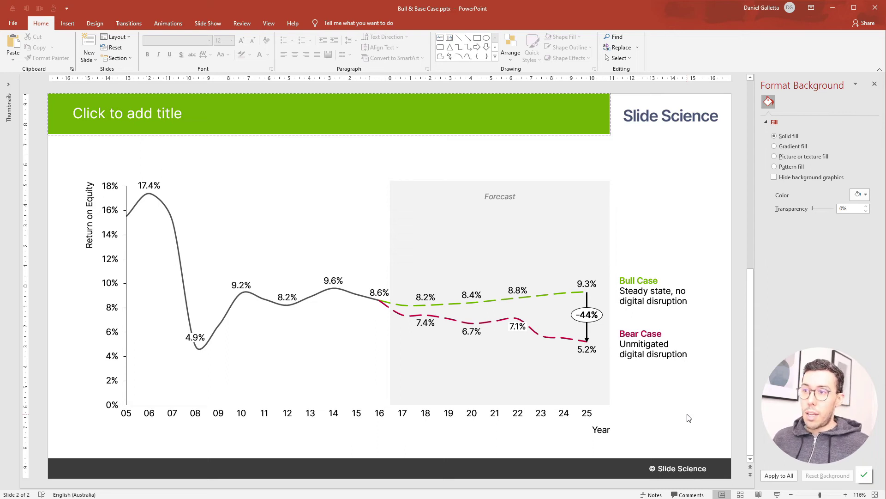
- Move the 7.1% label just below its line and the 4.9% label below the 2008 dip
left_click(526, 332)
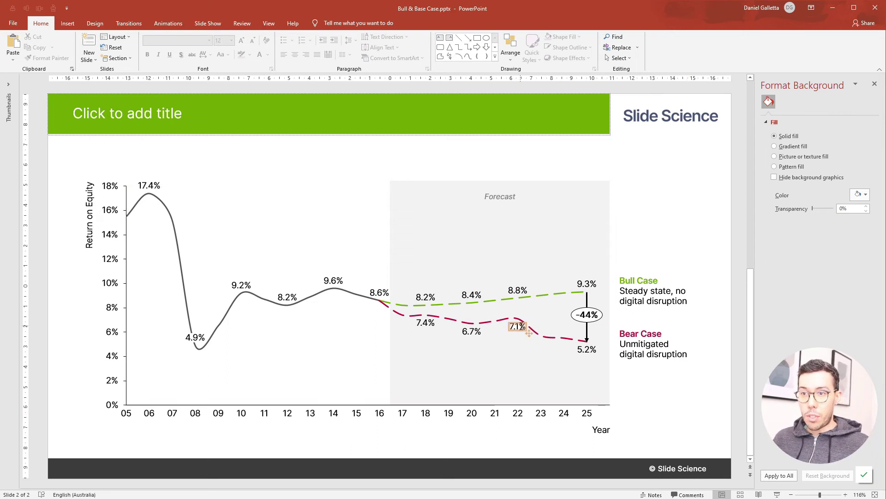
left_click(529, 339)
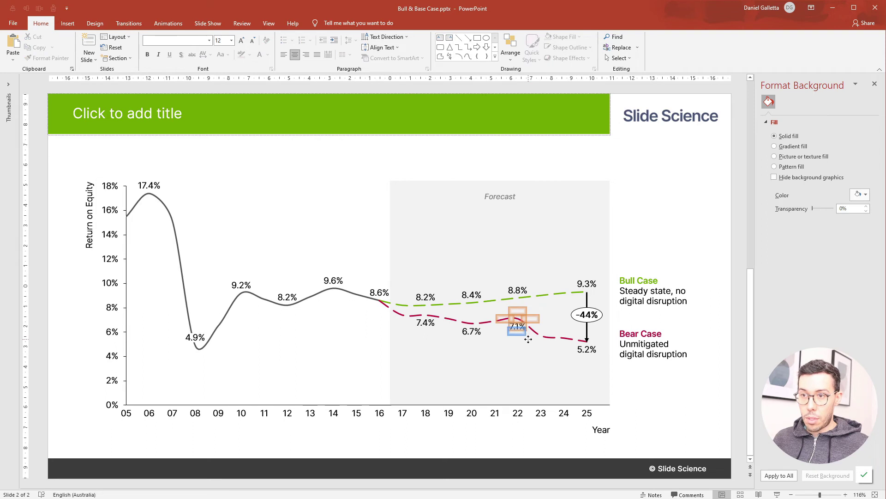
left_click_drag(528, 340, 526, 338)
left_click(711, 332)
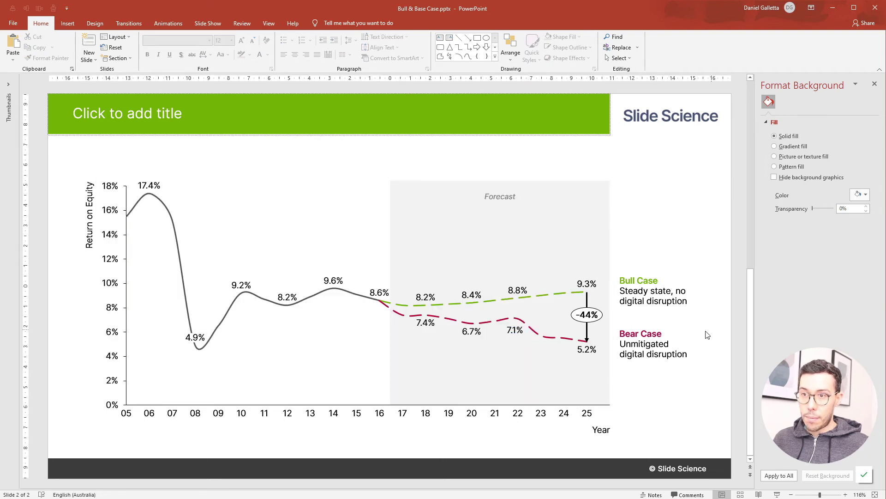
right_click(202, 338)
left_click_drag(200, 339, 213, 364)
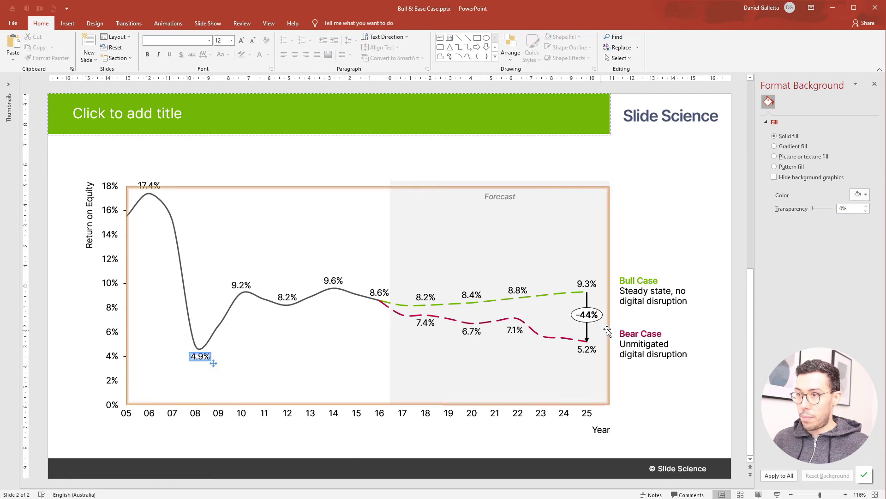
left_click(699, 237)
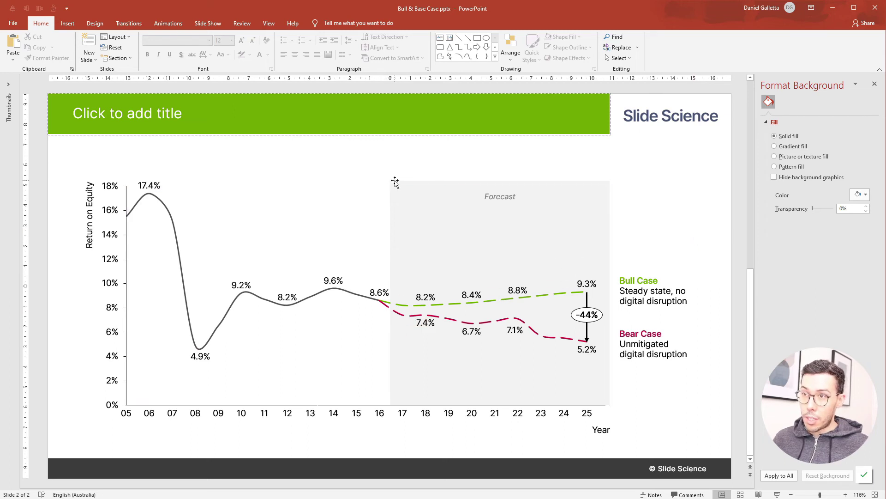
- Click into the ROE chart area to reach the Forecast box behind it
left_click_drag(616, 161, 612, 186)
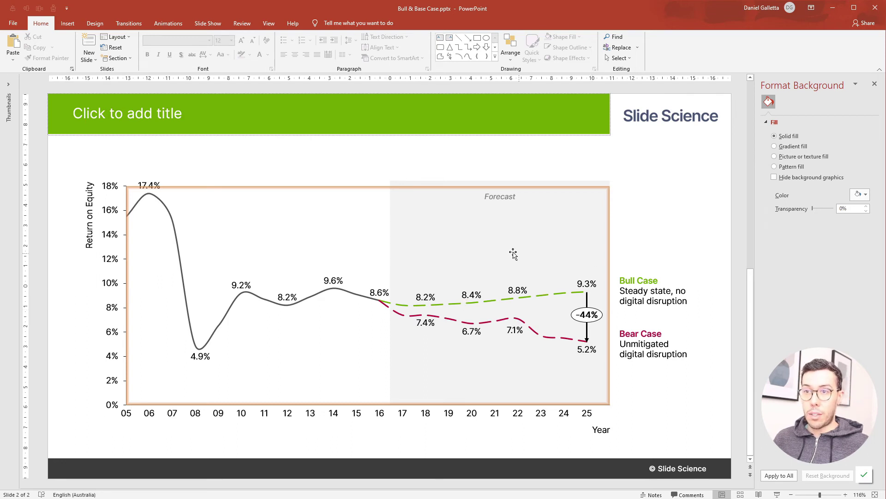
left_click(552, 189)
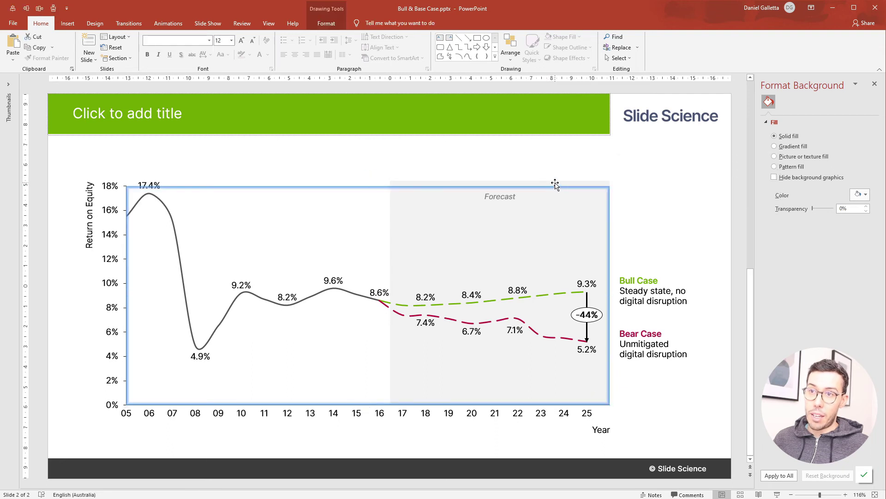
left_click(556, 183)
left_click(555, 182)
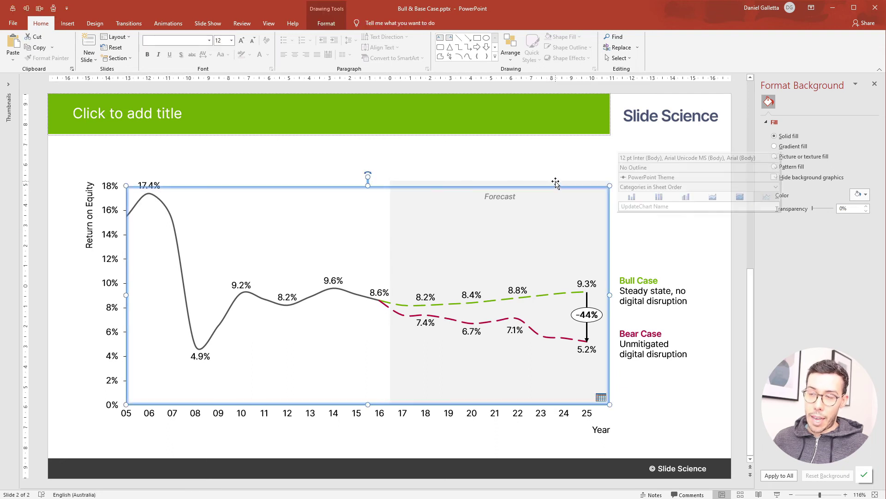
left_click(555, 183)
left_click(556, 186)
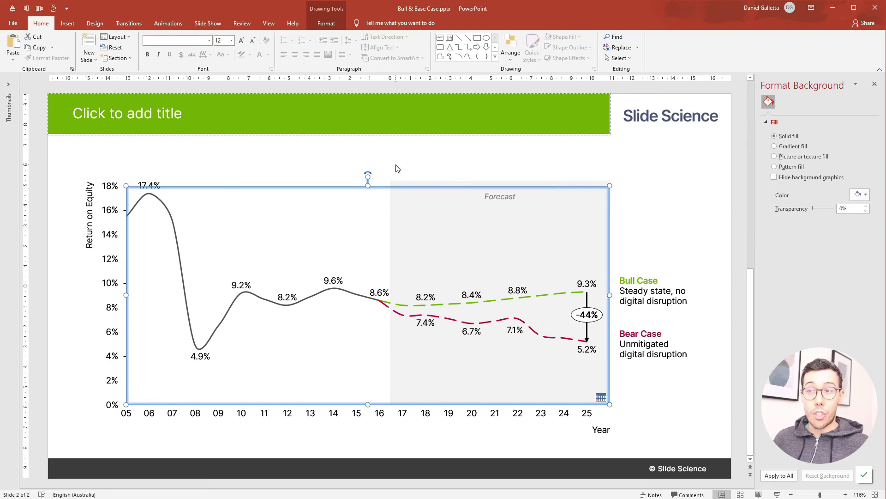
- Select the grey Forecast box, widen it slightly and nudge it two steps left toward year 16
mouse_move(383, 154)
left_mouse_down()
mouse_move(435, 253)
mouse_move(560, 421)
mouse_move(623, 435)
left_mouse_up()
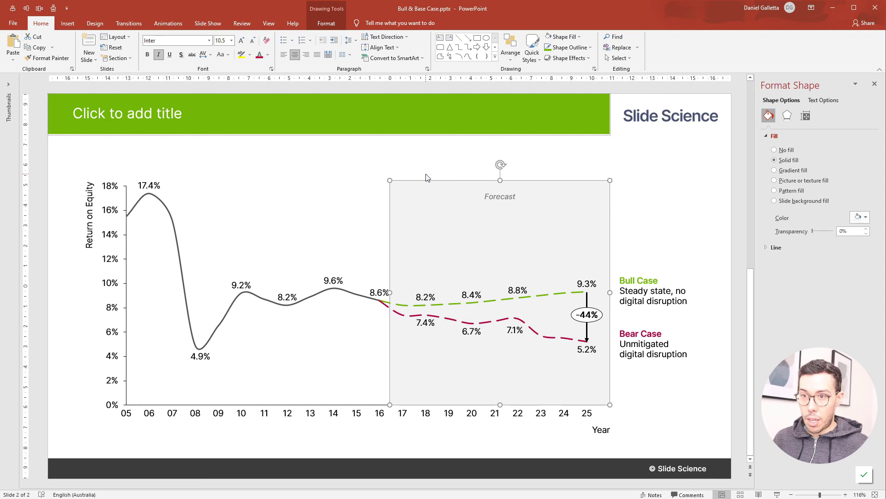
key("shift+Right")
key("shift+Right")
key("shift+Right")
key("shift+Right")
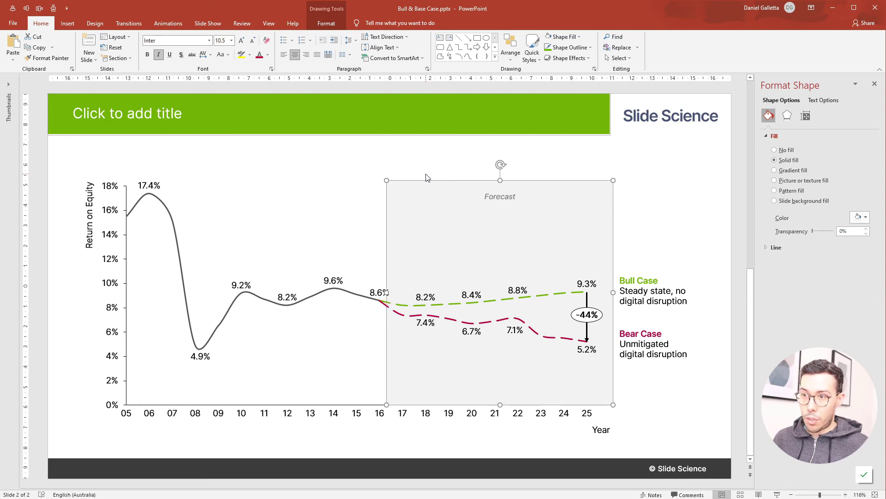
key("Left")
key("Left")
key("Left")
key("Left")
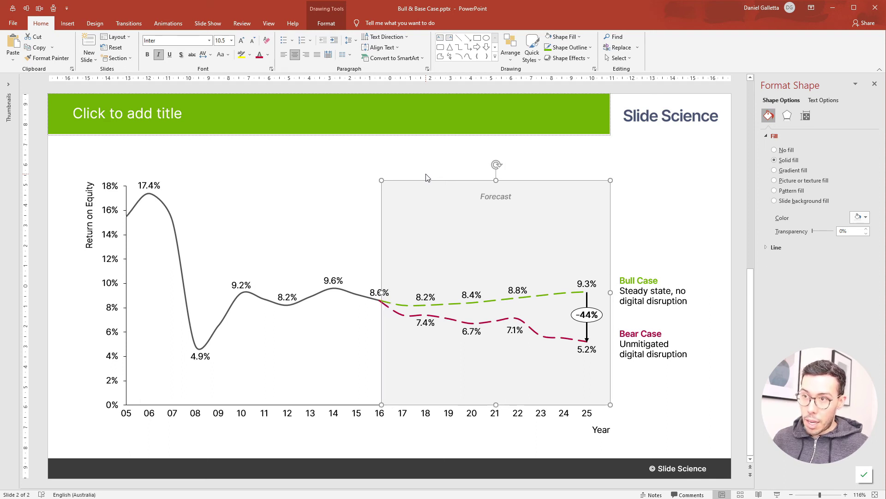
key("Left")
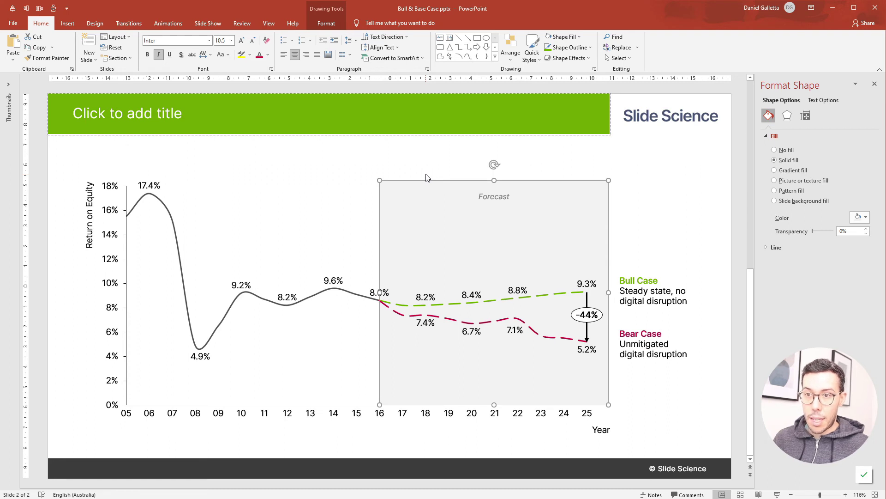
left_click(660, 181)
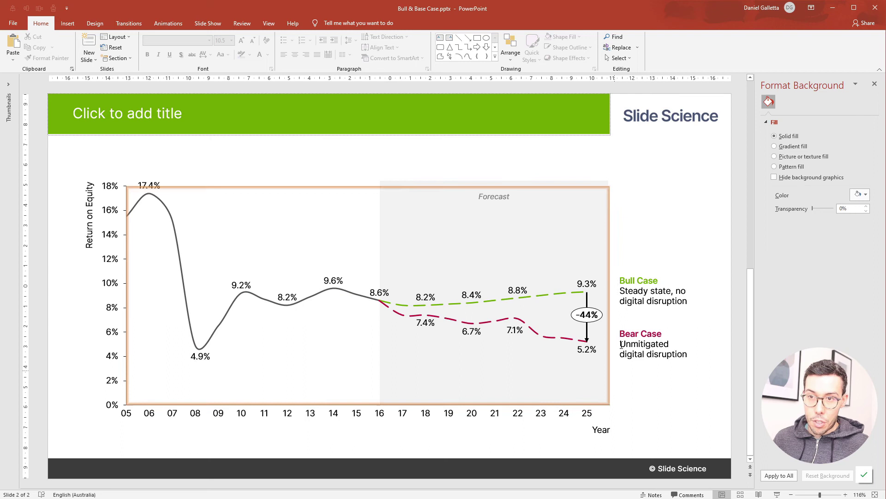
- Nudge the Forecast box one step right so its left edge meets year 16, then recheck it
mouse_move(352, 164)
left_mouse_down()
mouse_move(581, 430)
mouse_move(619, 427)
left_mouse_up()
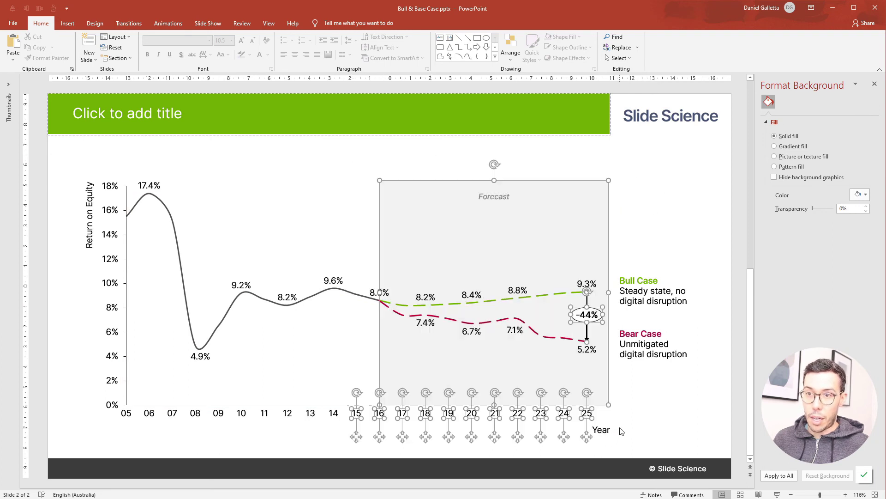
key("Right")
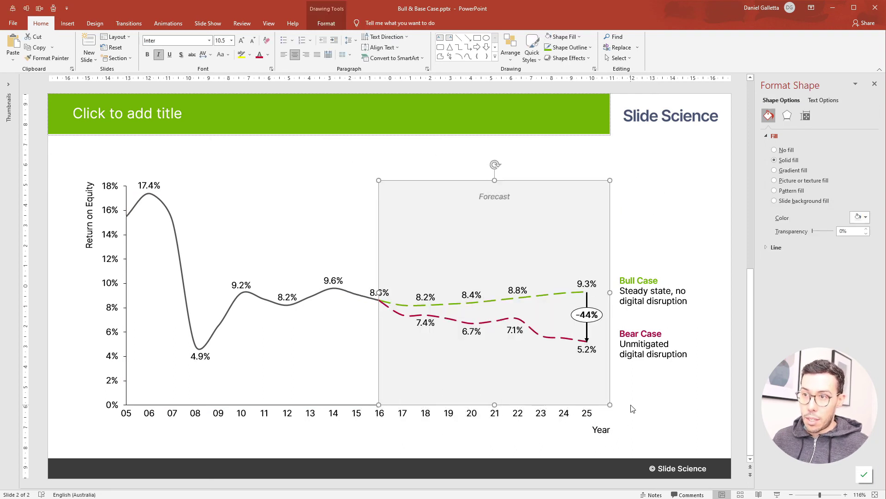
left_click(677, 201)
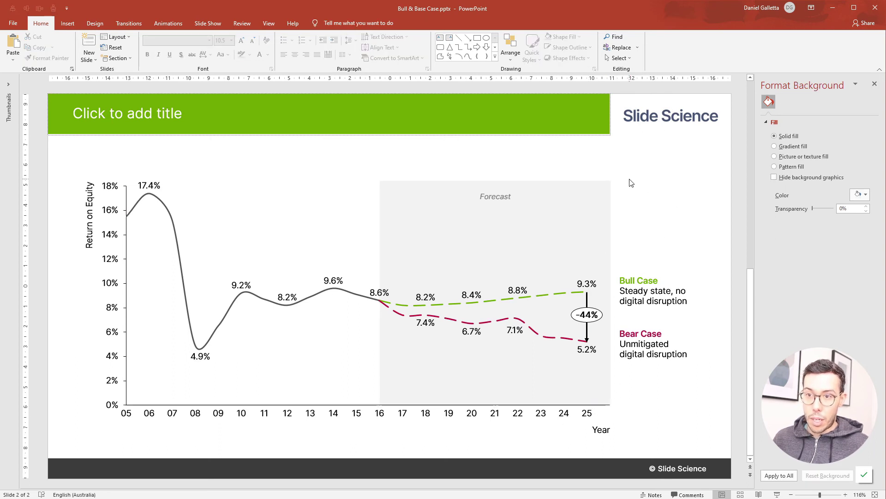
left_click_drag(634, 169, 362, 422)
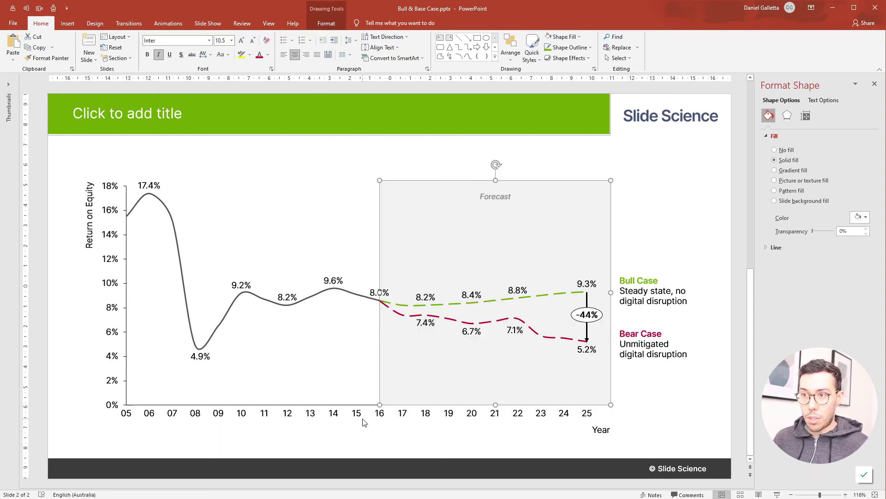
left_click(673, 204)
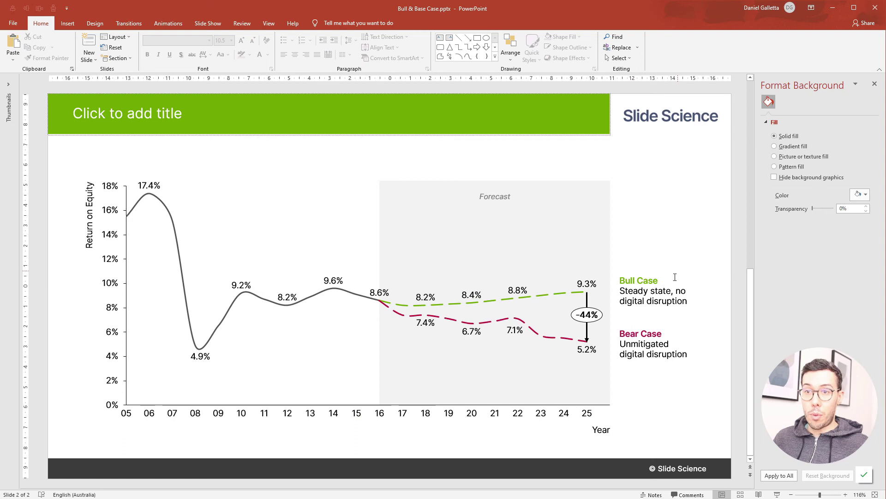
- Duplicate the Bull Case text box to the chart's upper left and widen it
left_click(648, 270)
key("ctrl+d")
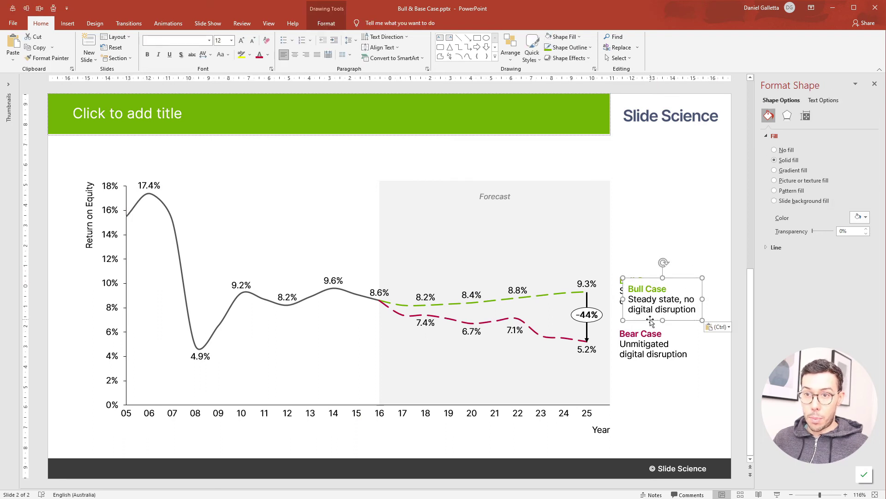
left_click_drag(648, 316, 103, 181)
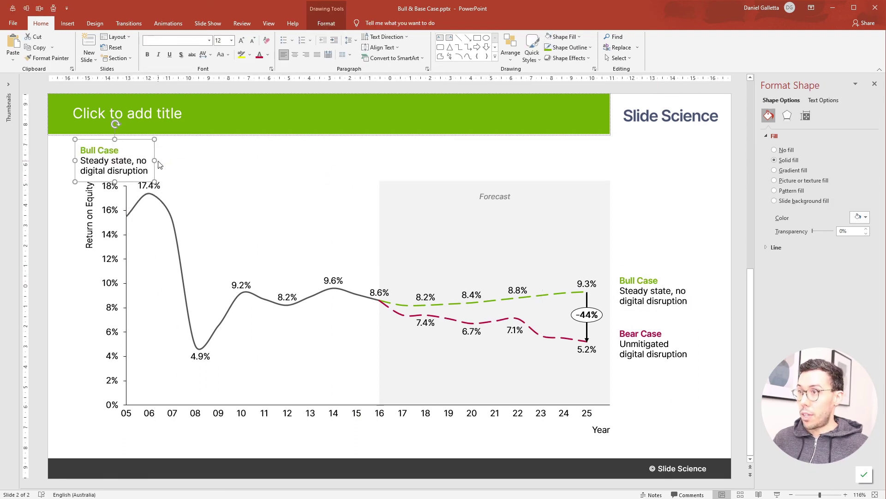
left_click_drag(155, 160, 361, 155)
- Replace the copied text with 'Global Banking Return on Equity'
left_click_drag(80, 155, 214, 163)
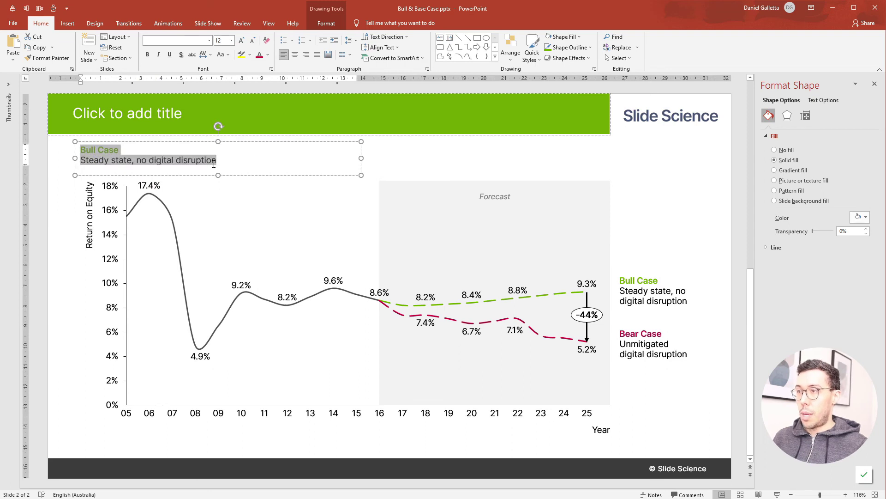
key("BackSpace")
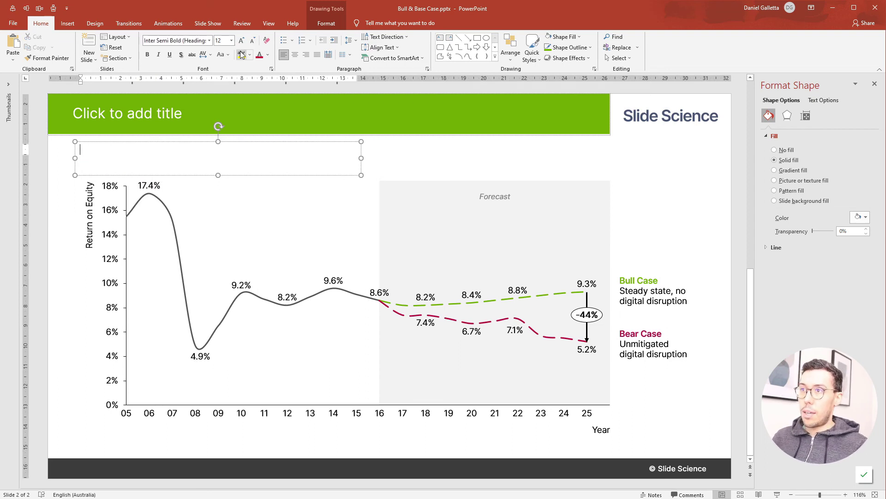
type("Global Bankin")
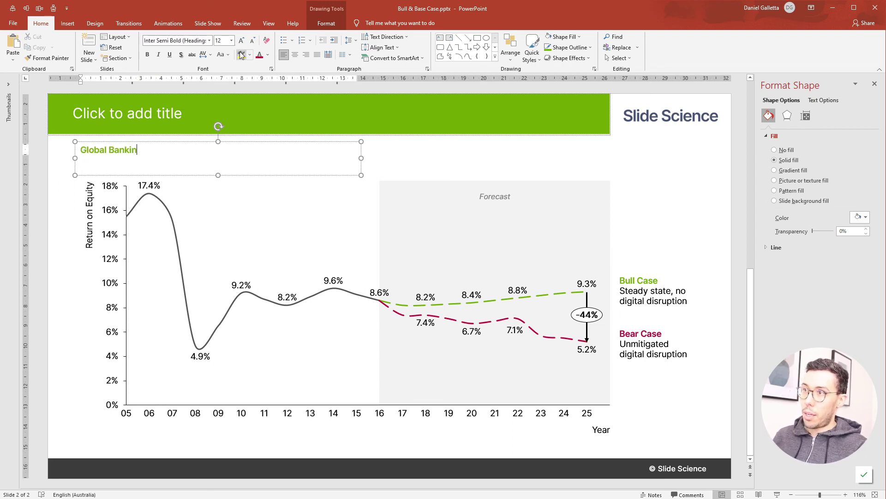
type("g Retuen")
key("BackSpace")
key("BackSpace")
type("rn")
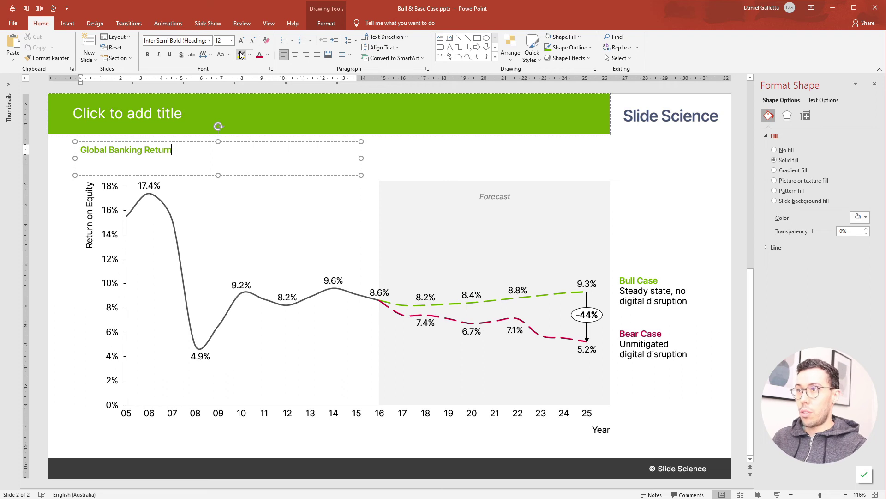
type(" on Equity")
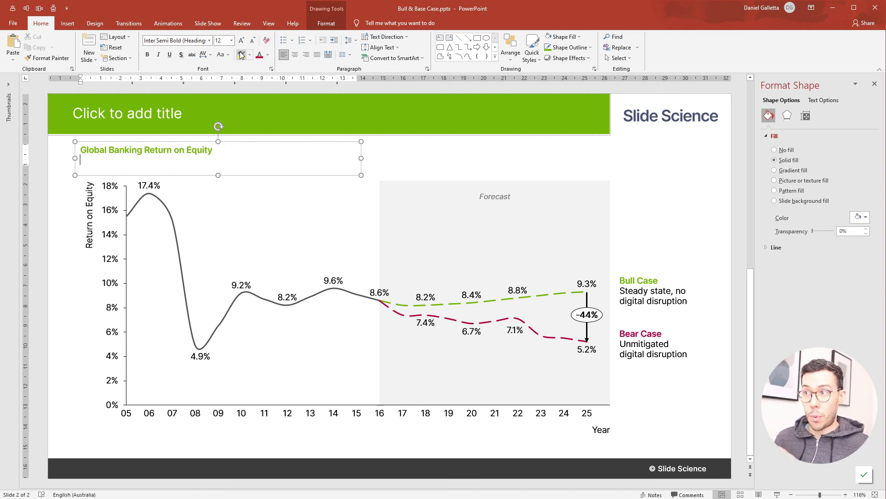
- Add a second line 'Percent, 2005-25' in grey italics
key("Down")
type("Percent")
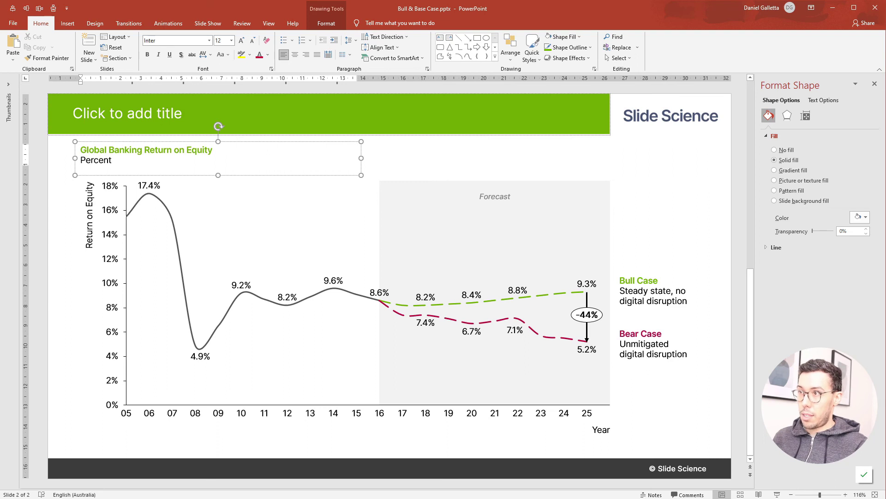
type(", 2005-25")
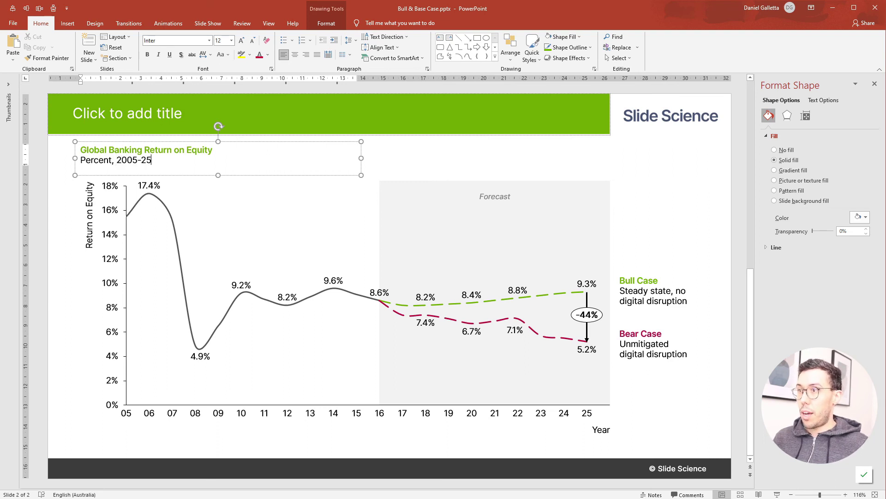
key("shift+Home")
key("ctrl+i")
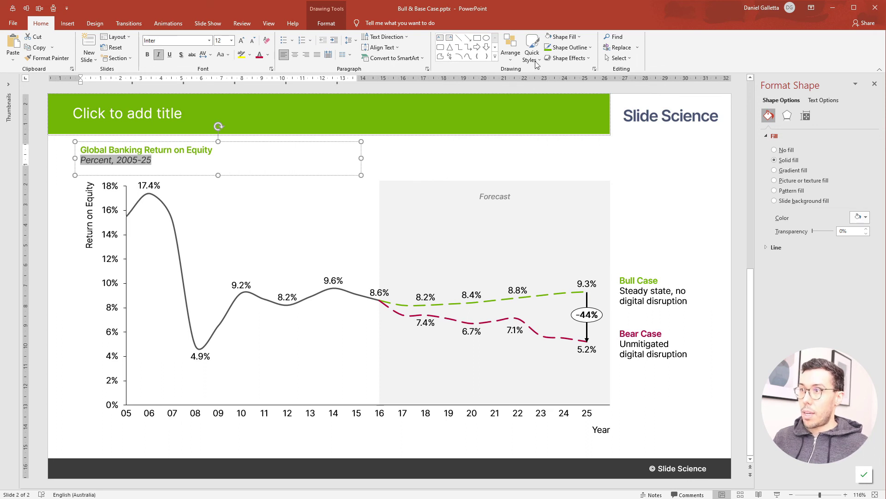
left_click(269, 56)
left_click(259, 107)
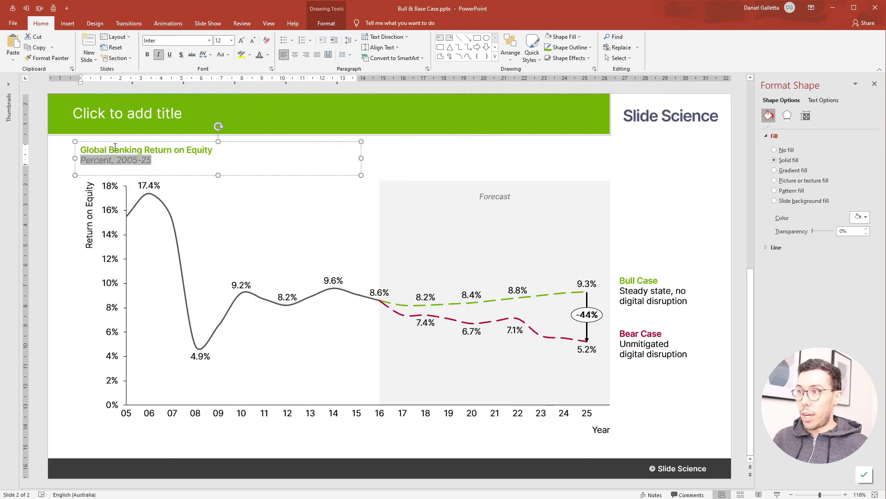
- Make the 'Global Banking Return on Equity' line black
left_click_drag(88, 150, 214, 150)
left_click(268, 55)
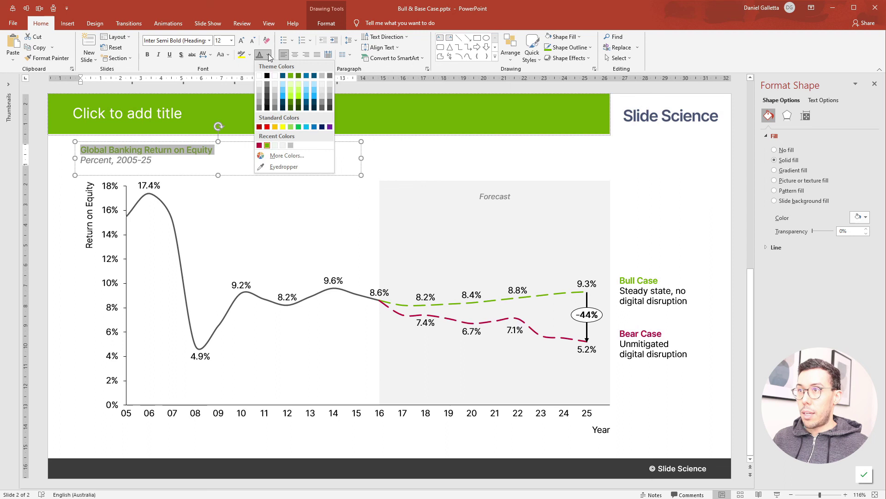
left_click(267, 76)
left_click(690, 170)
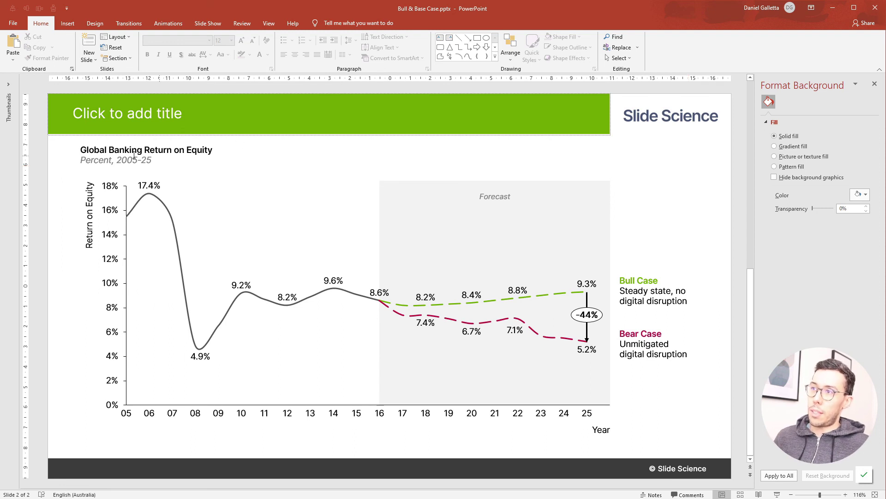
- Place the text cursor in the empty 'Click to add title' placeholder in the green header
left_click(134, 122)
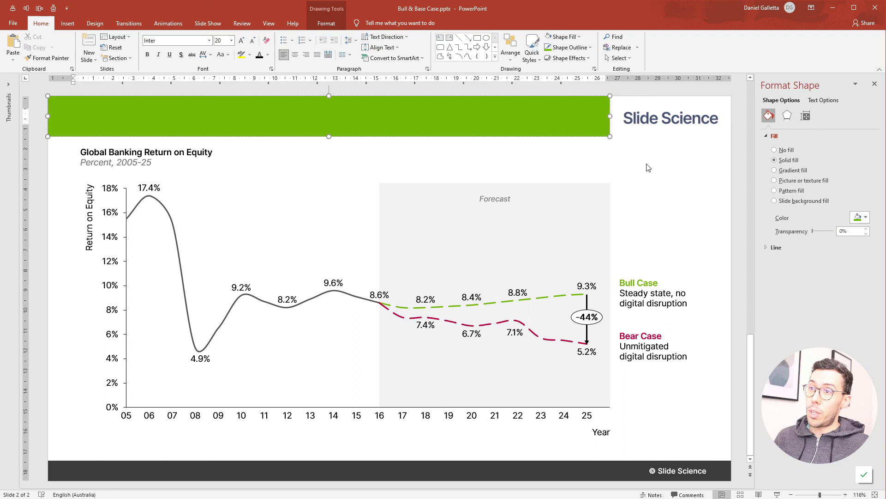
- Enter the title 'If banks do not address the threat of digital disruption, almost half of future profitability is at risk.'
type("If banks do not address")
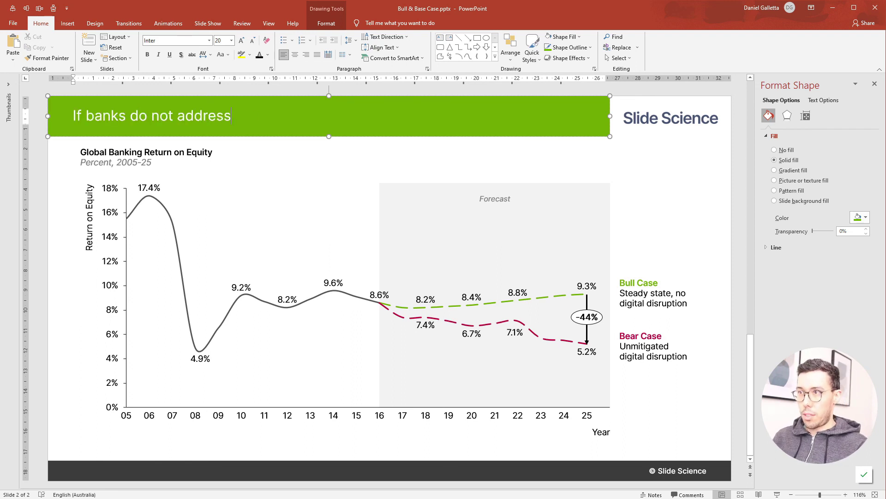
type(" the threat of digital disruption, almost half of future profitability is at risk")
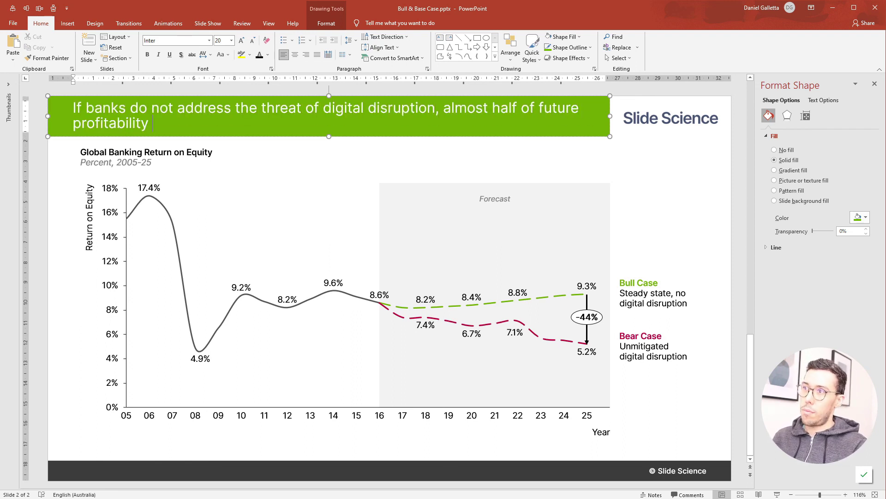
left_click(659, 179)
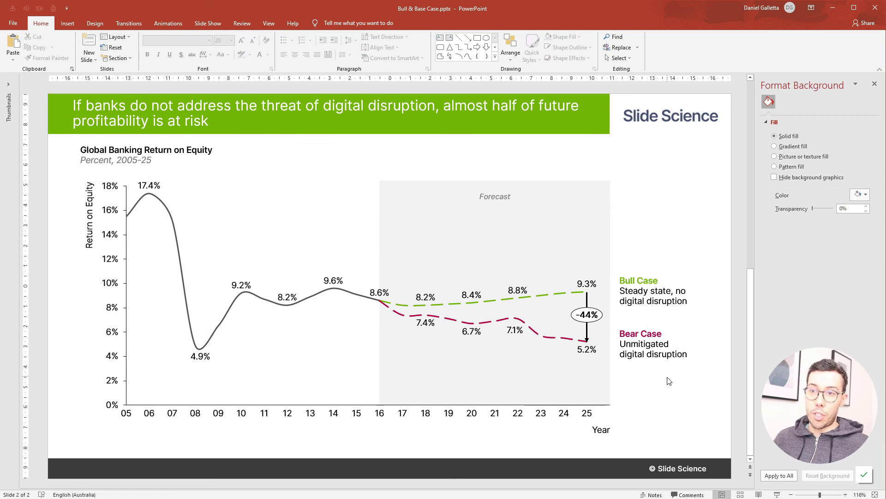